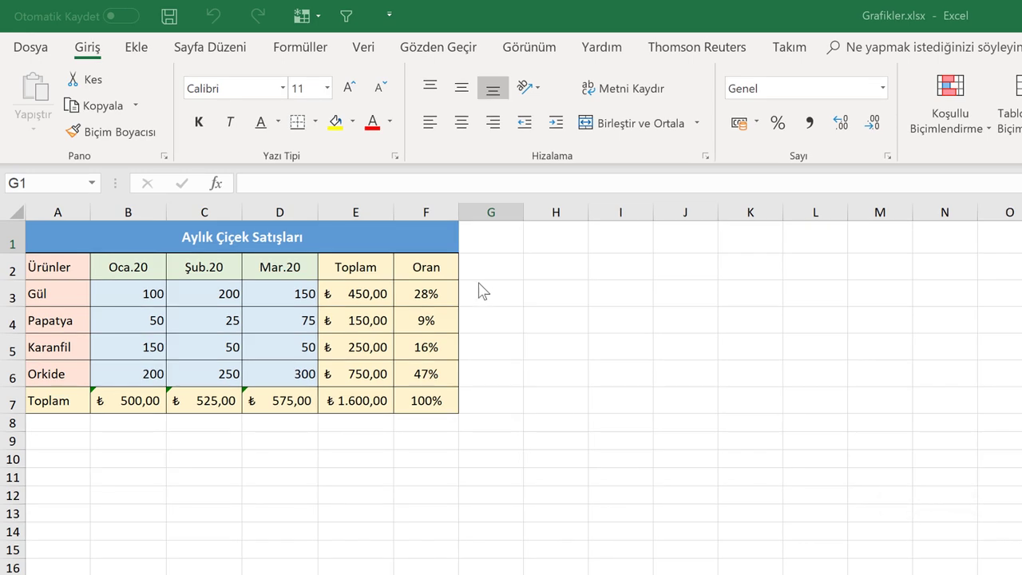
Select A2:D6, the flower names with their Oca.20, Şub.20 and Mar.20 sales.
left_click_drag(64, 270, 284, 370)
left_click_drag(58, 270, 219, 327)
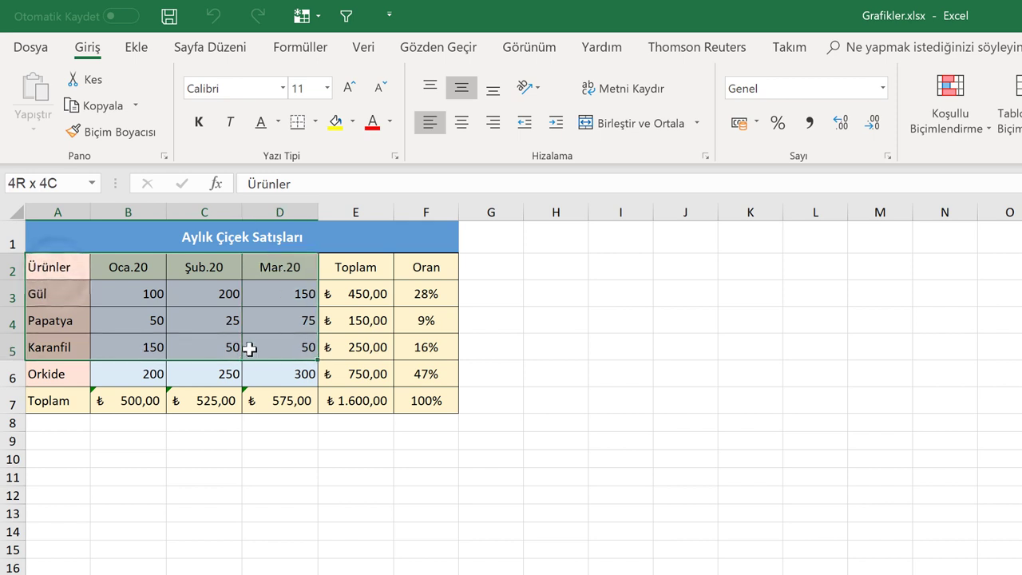
left_click_drag(220, 328, 304, 379)
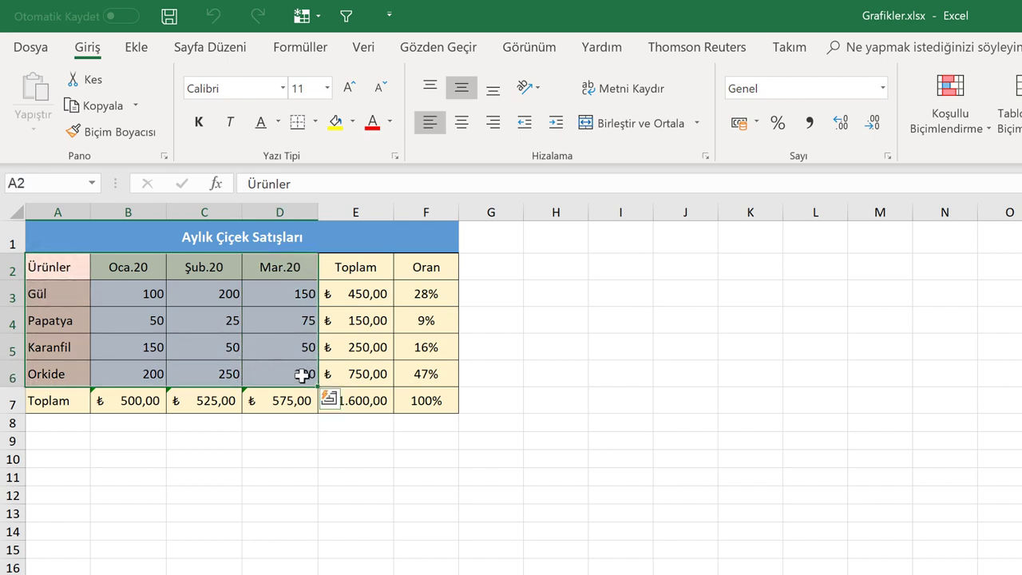
Show Önerilen Grafikler for the selection, with the Grafik Ekle dialog moved aside from the data.
left_click(137, 48)
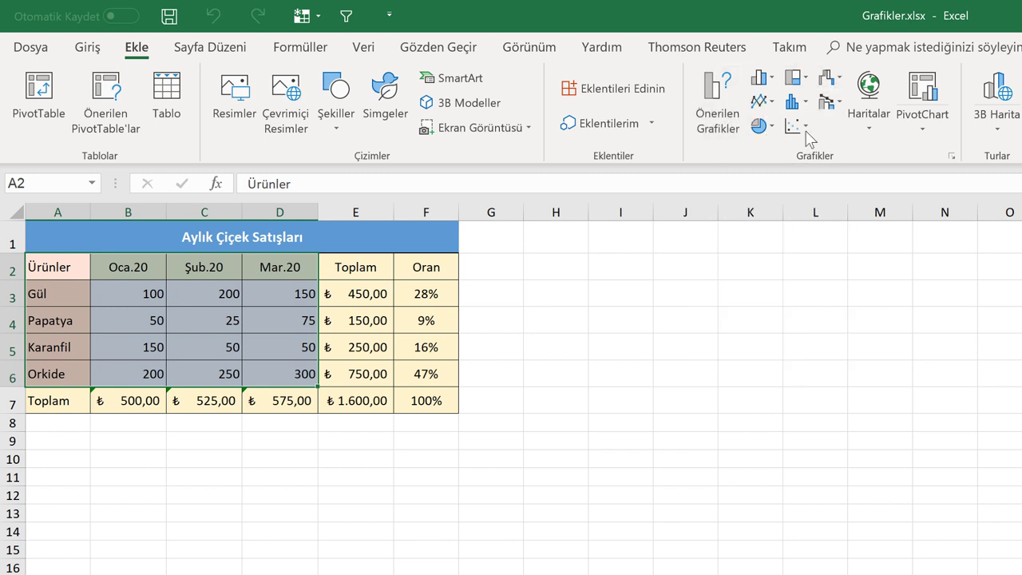
left_click(708, 127)
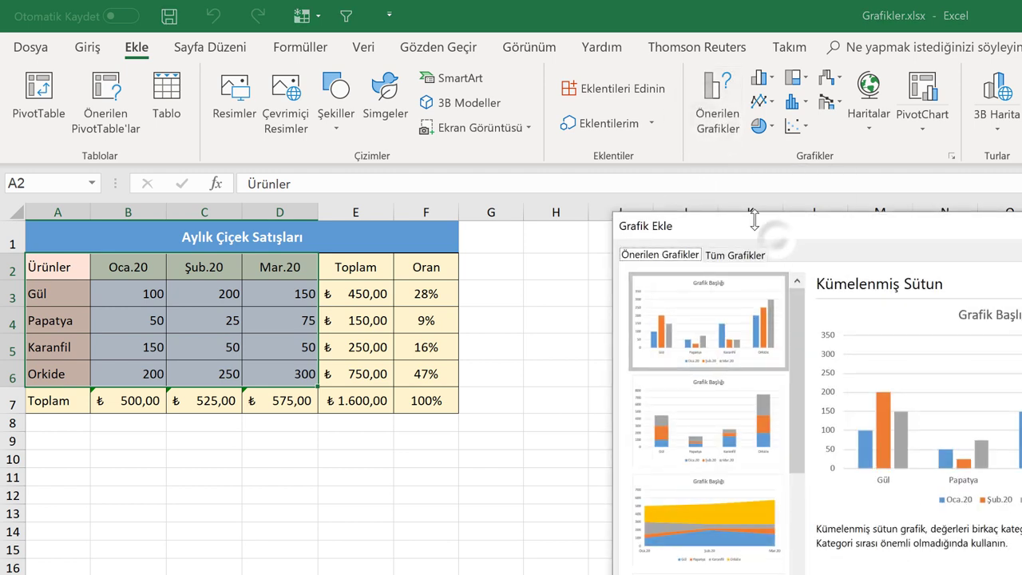
mouse_move(772, 233)
left_mouse_down()
mouse_move(545, 73)
mouse_move(533, 80)
left_mouse_up()
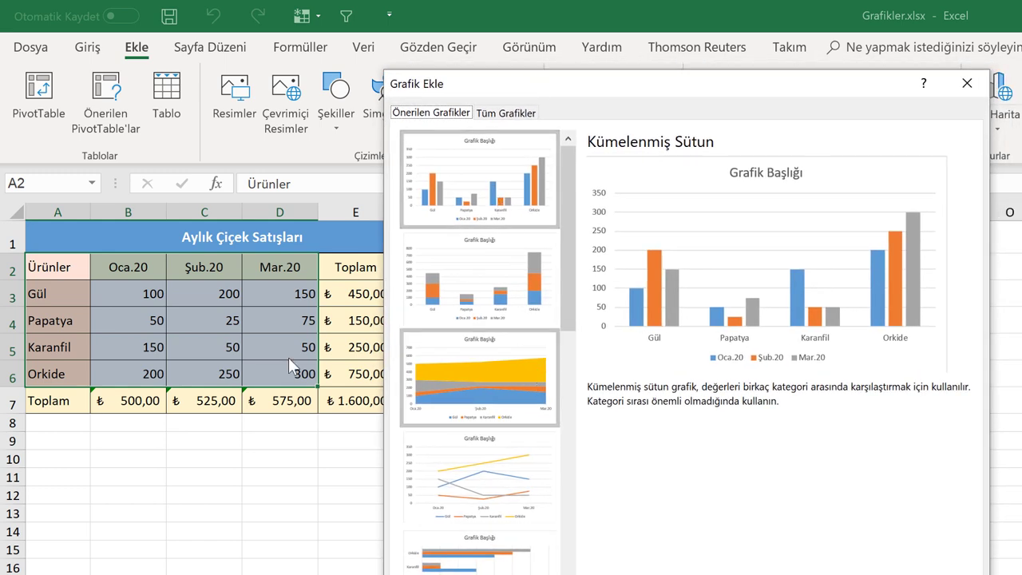
scroll(520, 383, "down", 3)
scroll(519, 384, "up", 3)
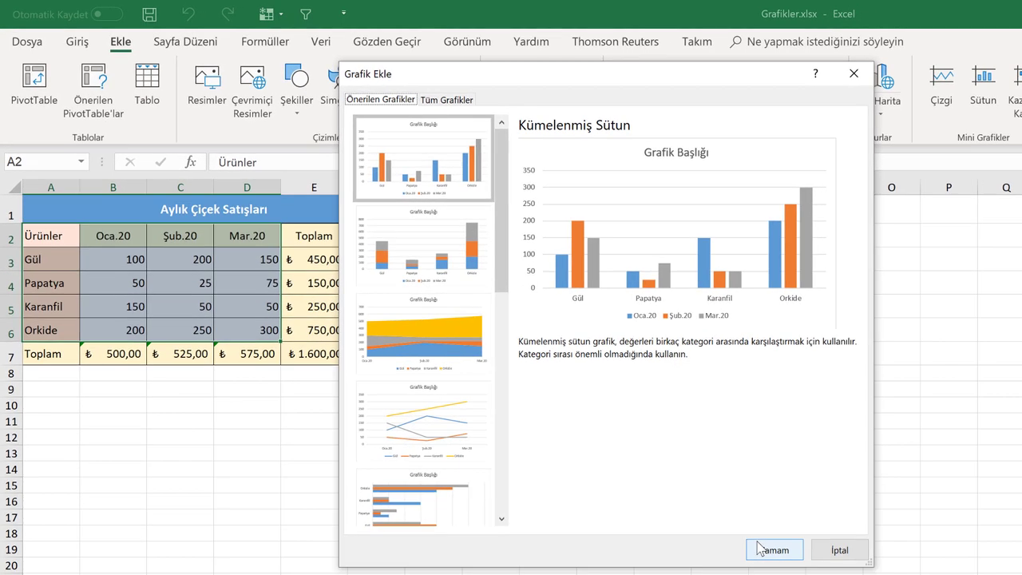
Insert the recommended Kümelenmiş Sütun chart and retitle it 'Aylık Çiçek Satışları'.
left_click(773, 549)
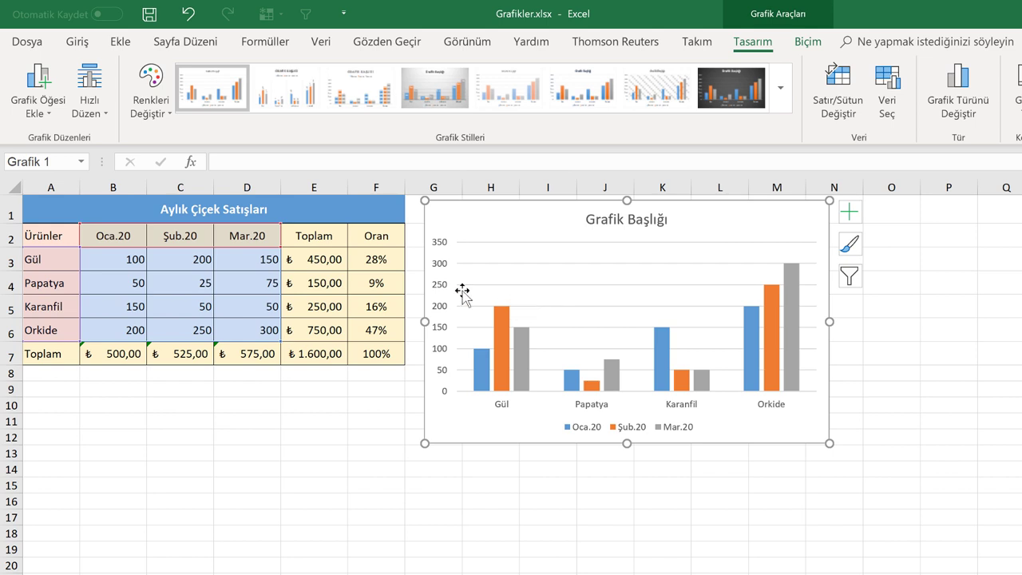
left_click(615, 221)
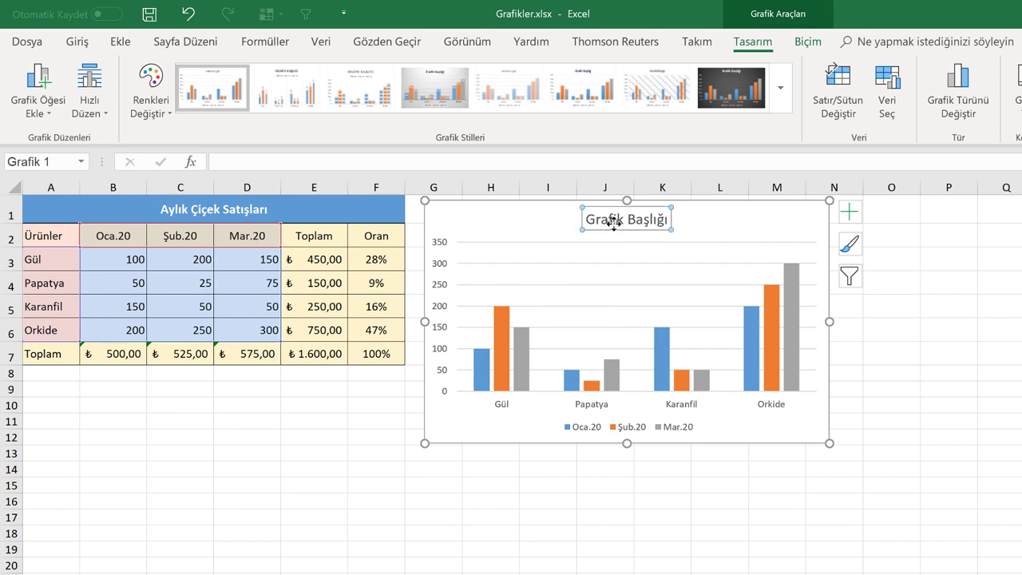
double_click(620, 221)
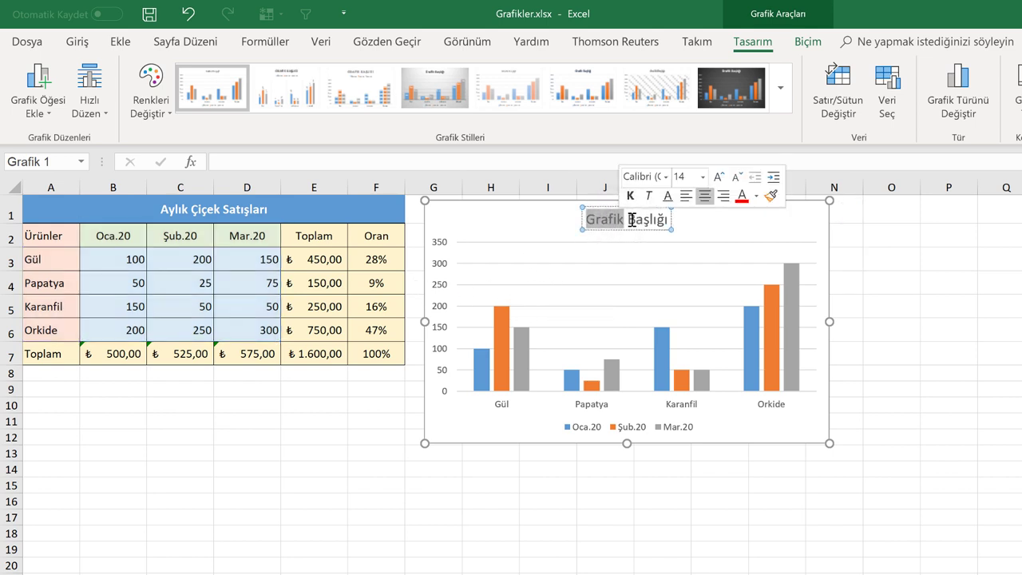
key("BackSpace")
key("Delete")
key("Delete")
key("Delete")
key("Delete")
key("Delete")
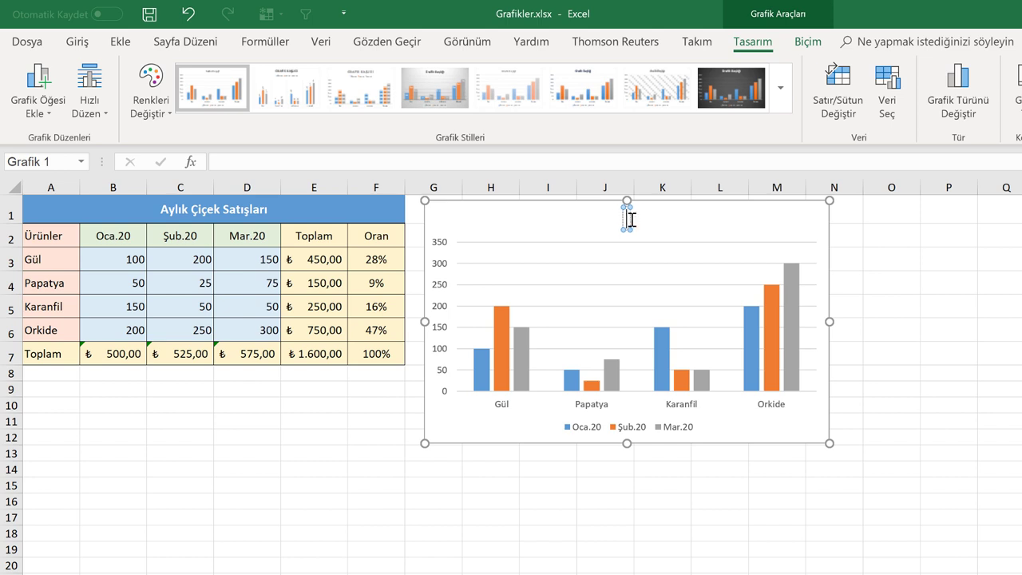
type("Ay")
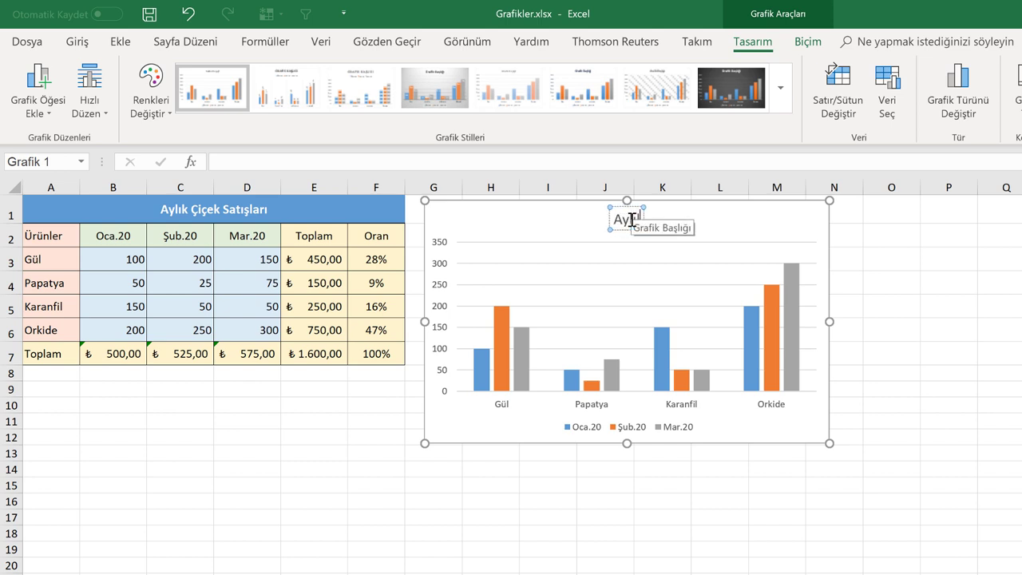
type("lık")
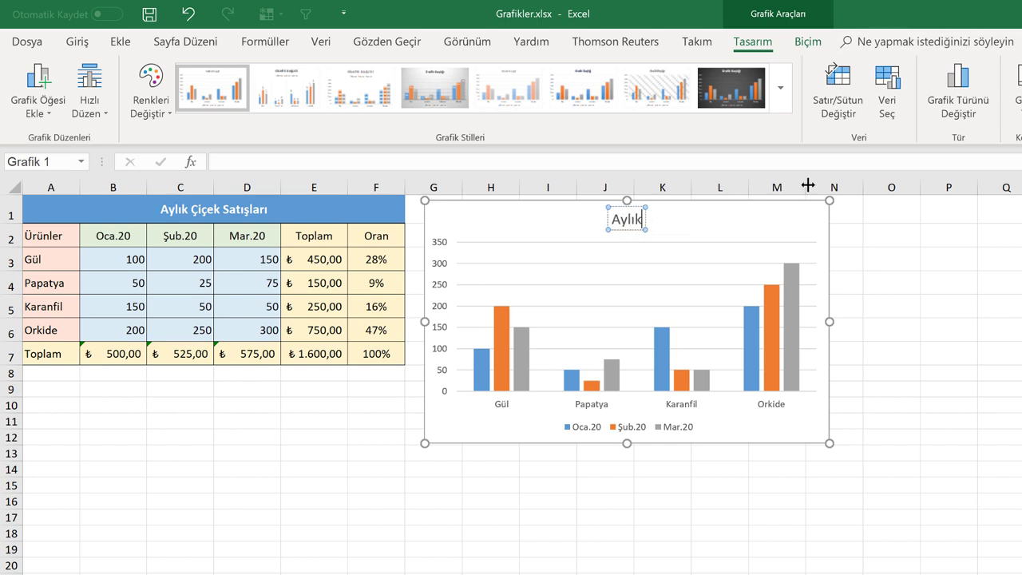
type(" Çiçek Satı")
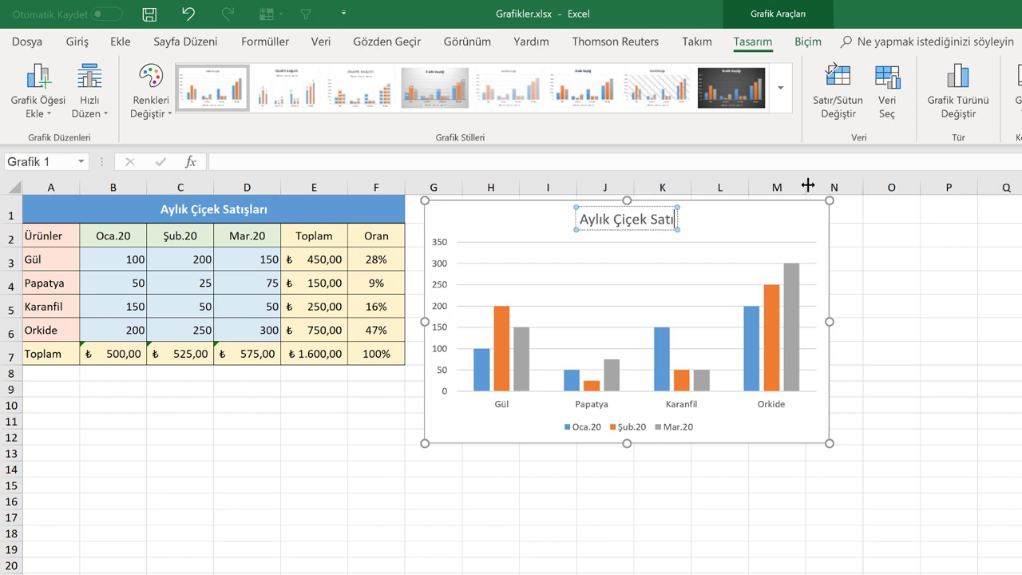
type("şları")
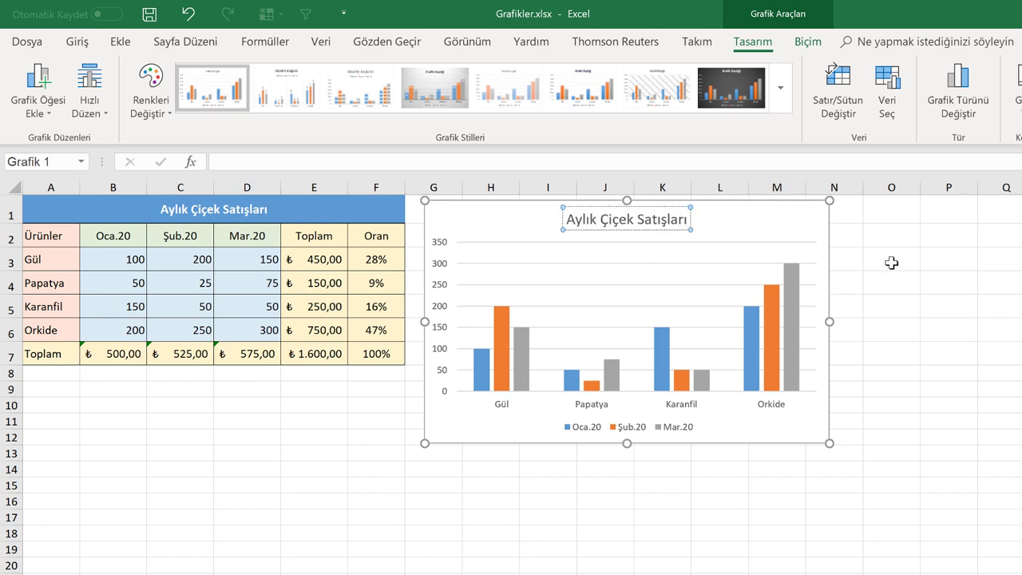
left_click(891, 262)
left_click(731, 230)
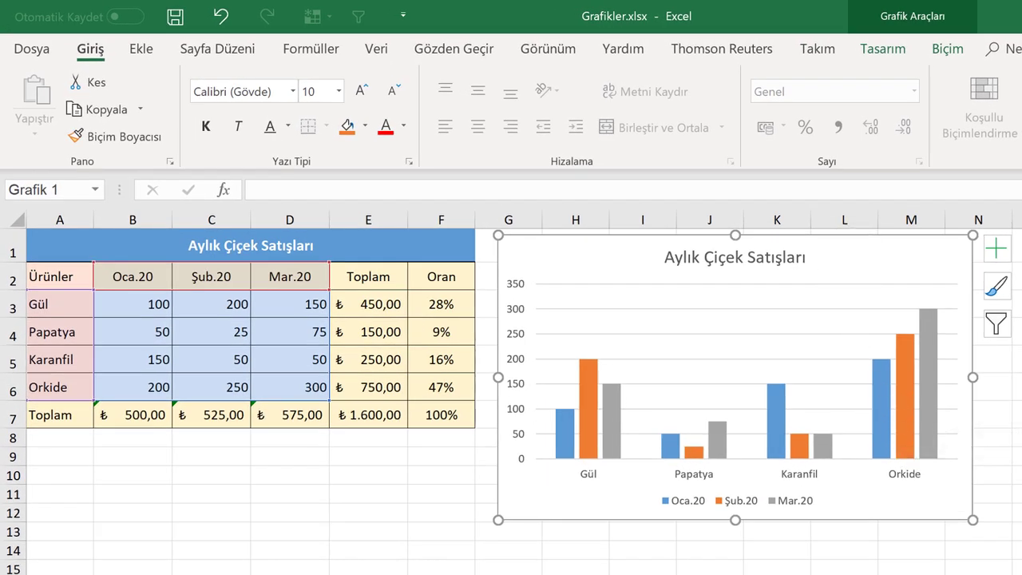
left_click(1002, 269)
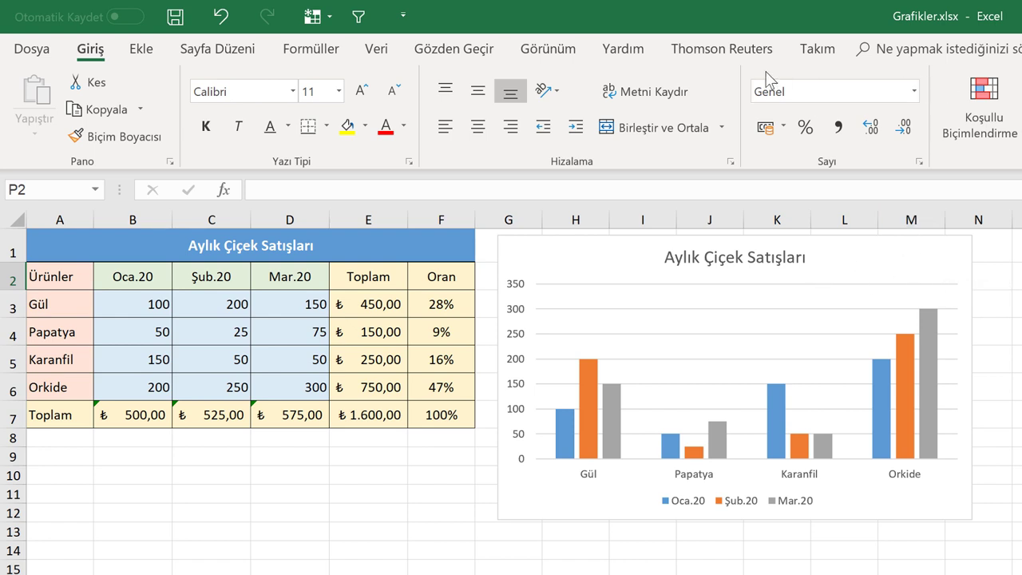
left_click(839, 257)
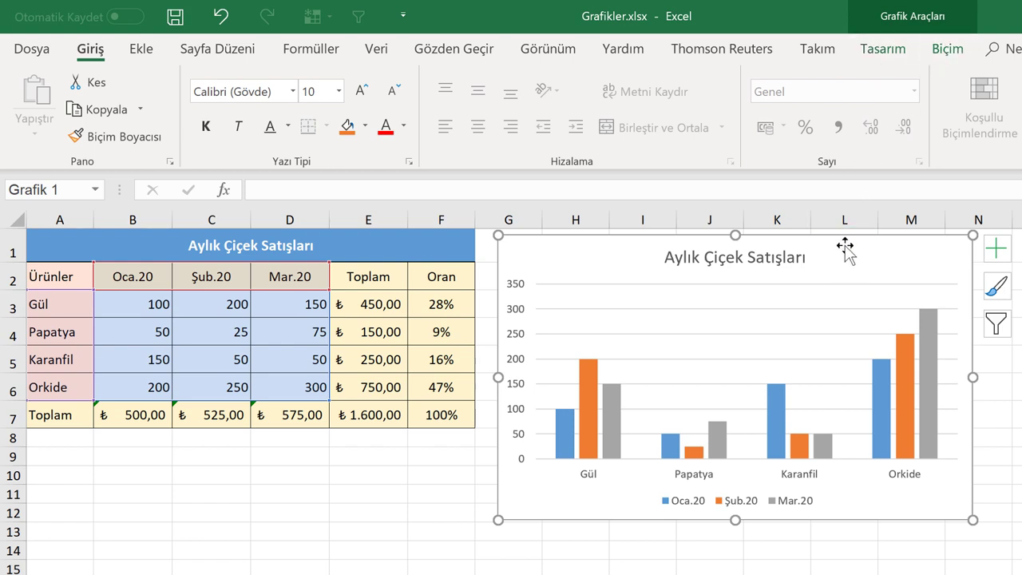
Apply a semi-transparent style from the Grafik Stilleri gallery to the chart.
left_click_drag(844, 251, 836, 257)
left_click(892, 52)
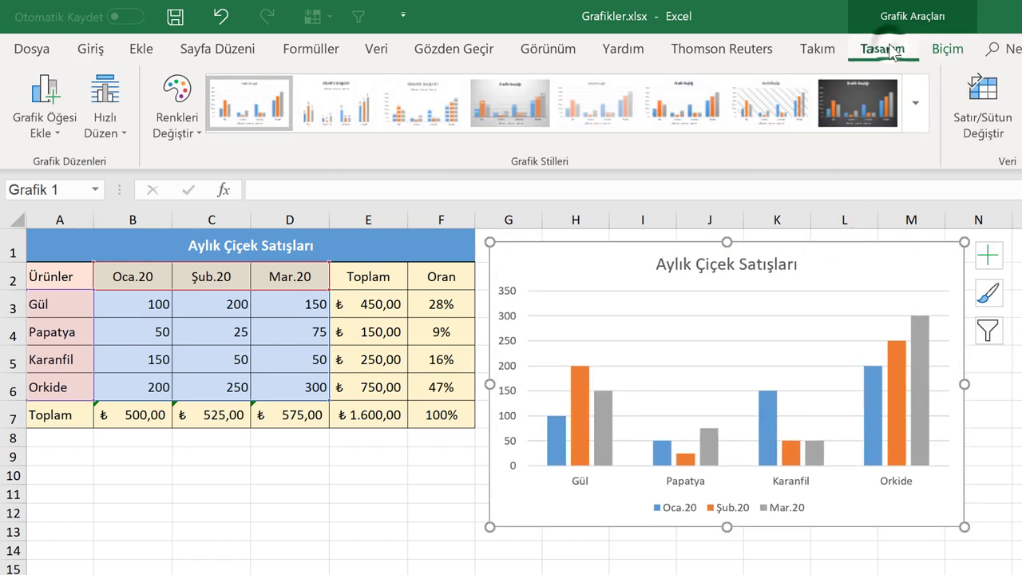
left_click(915, 118)
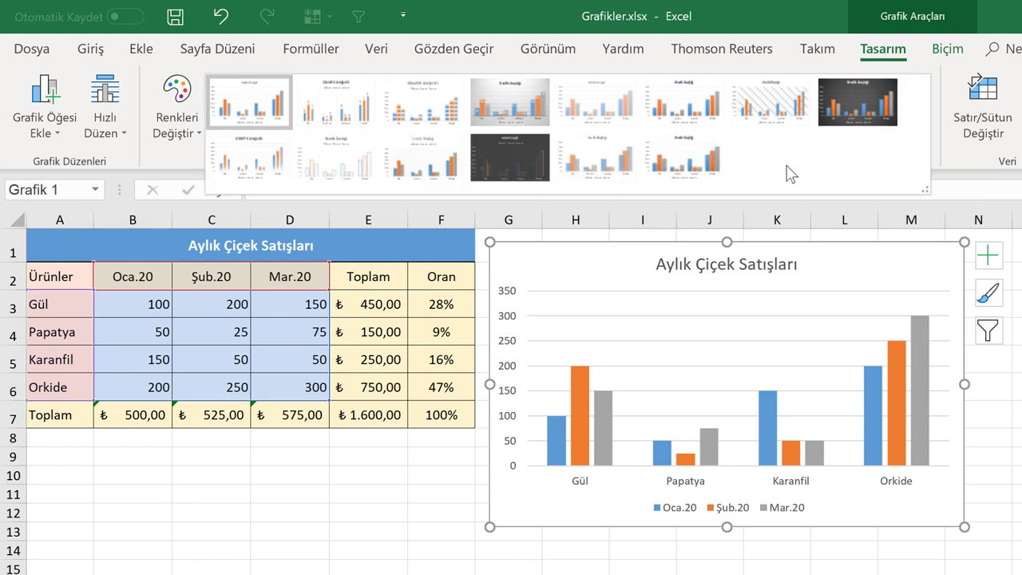
left_click(600, 161)
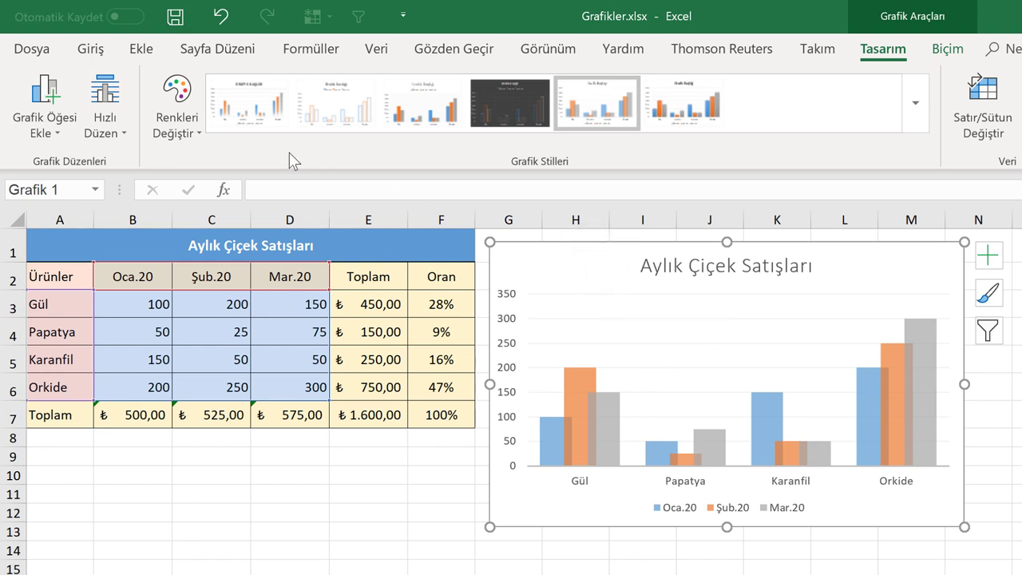
Switch the chart colours to Renkli Palet 4 (green, blue, gold).
left_click(179, 132)
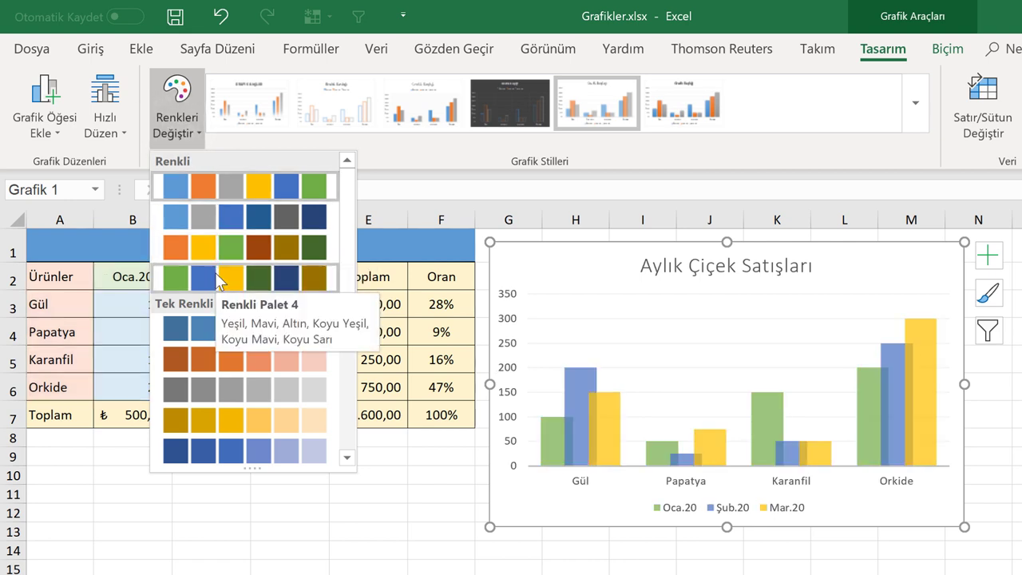
left_click(217, 281)
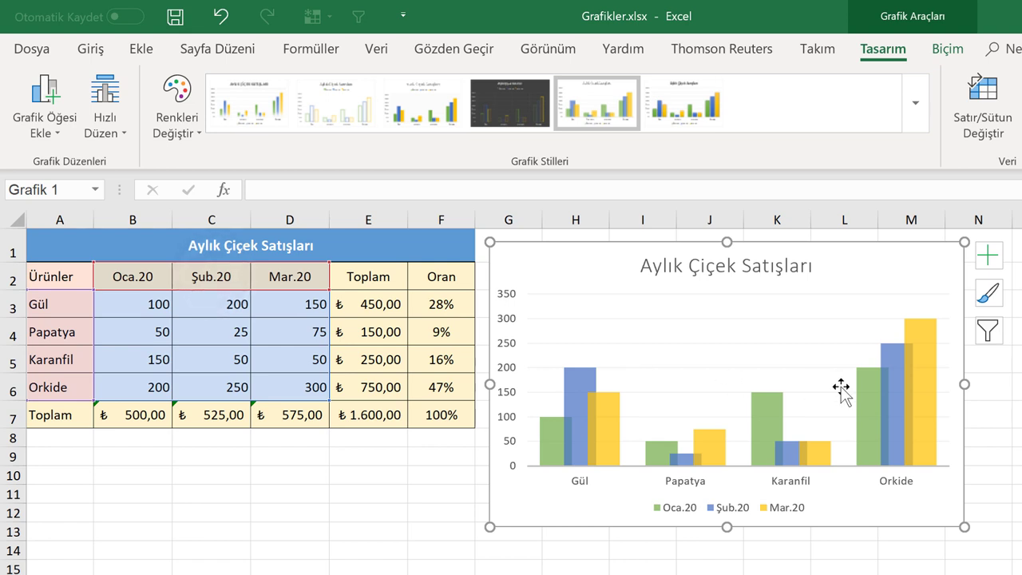
left_click(549, 265)
Apply Hızlı Düzen layout 2 for value labels, then place the legend on the right.
left_click(107, 139)
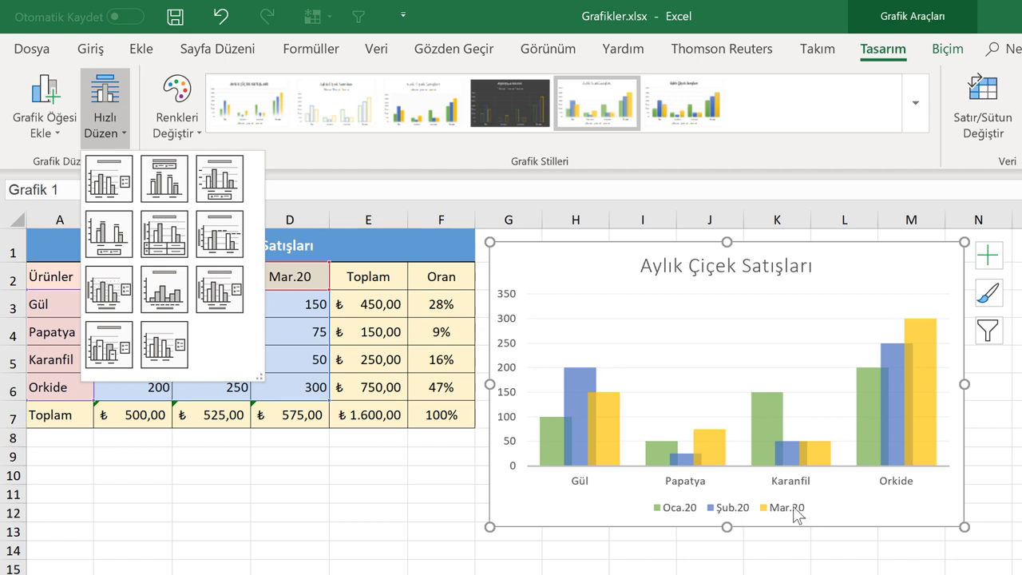
left_click(170, 183)
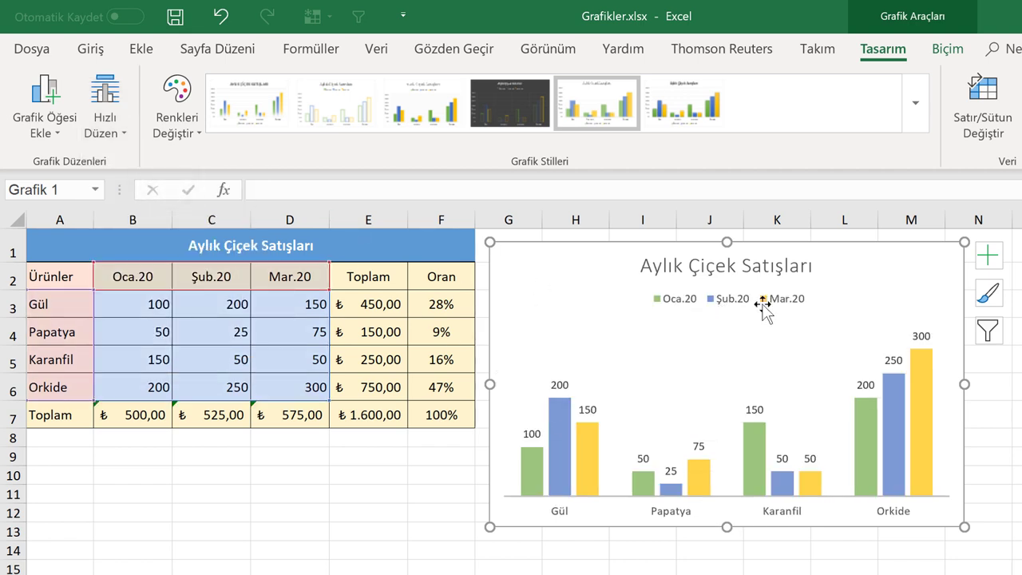
left_click_drag(865, 275, 859, 265)
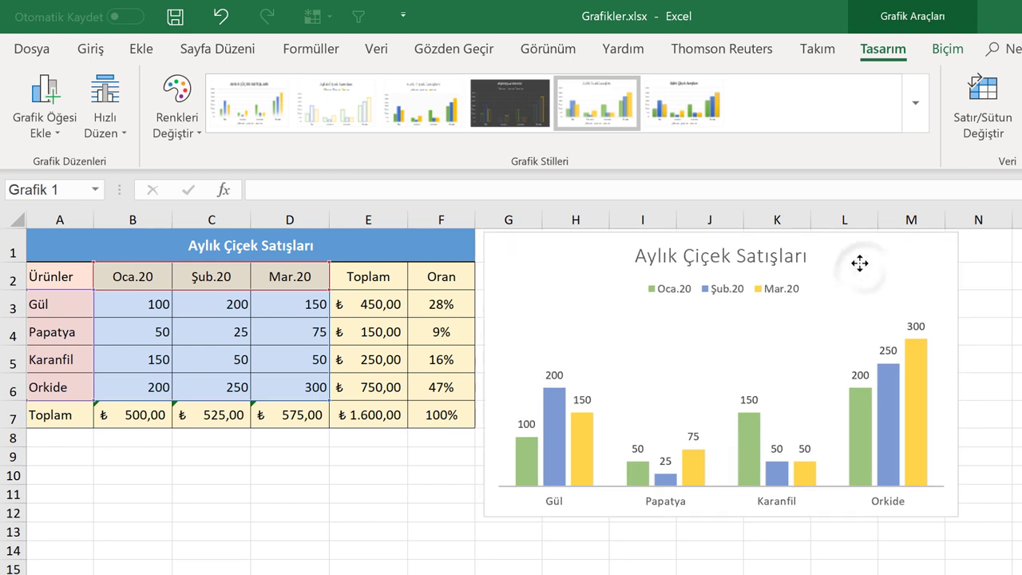
left_click(52, 140)
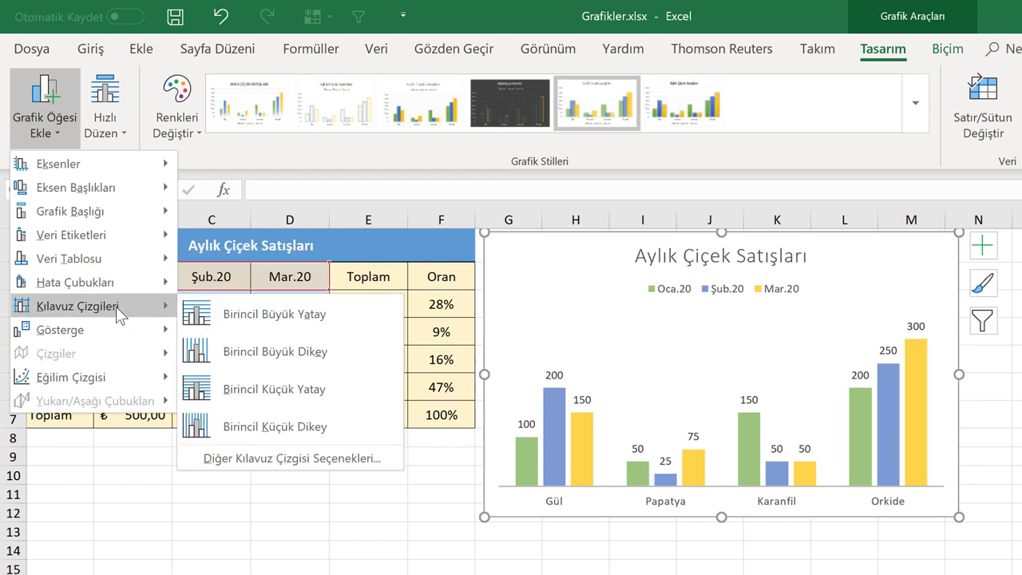
mouse_move(60, 330)
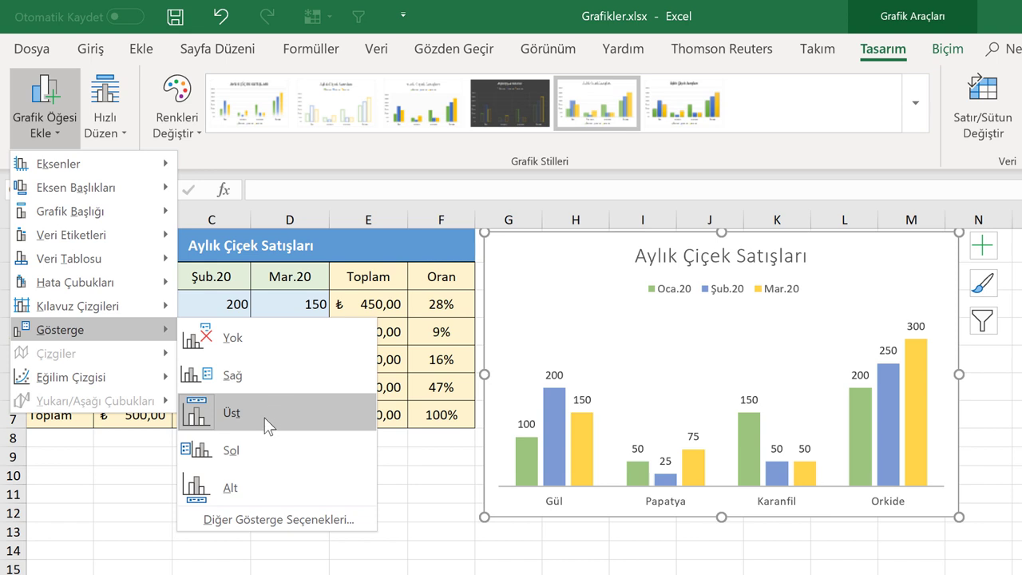
left_click(232, 375)
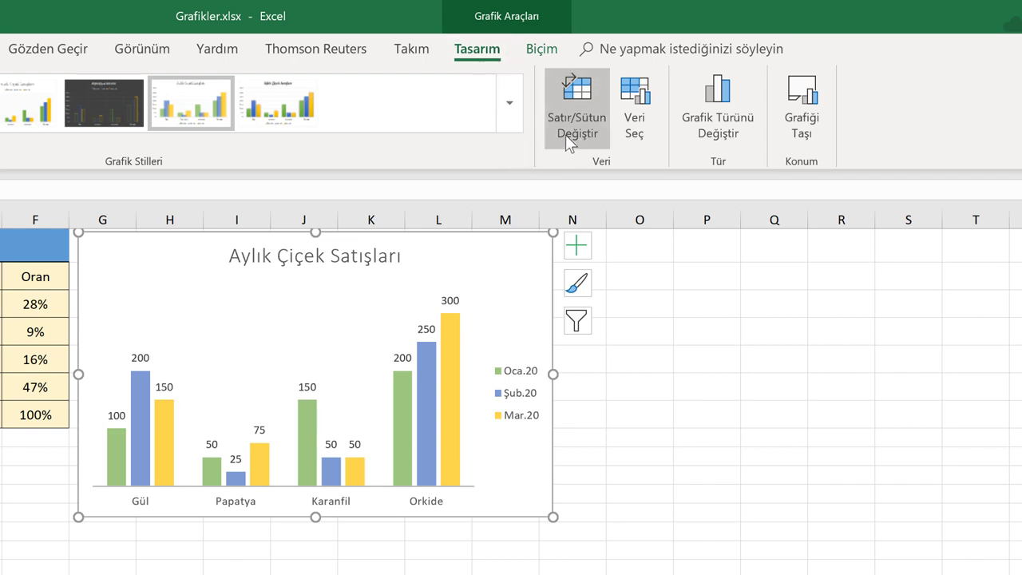
Swap rows and columns so bars group by Oca.20, Şub.20, Mar.20 with flowers as series.
left_click(576, 117)
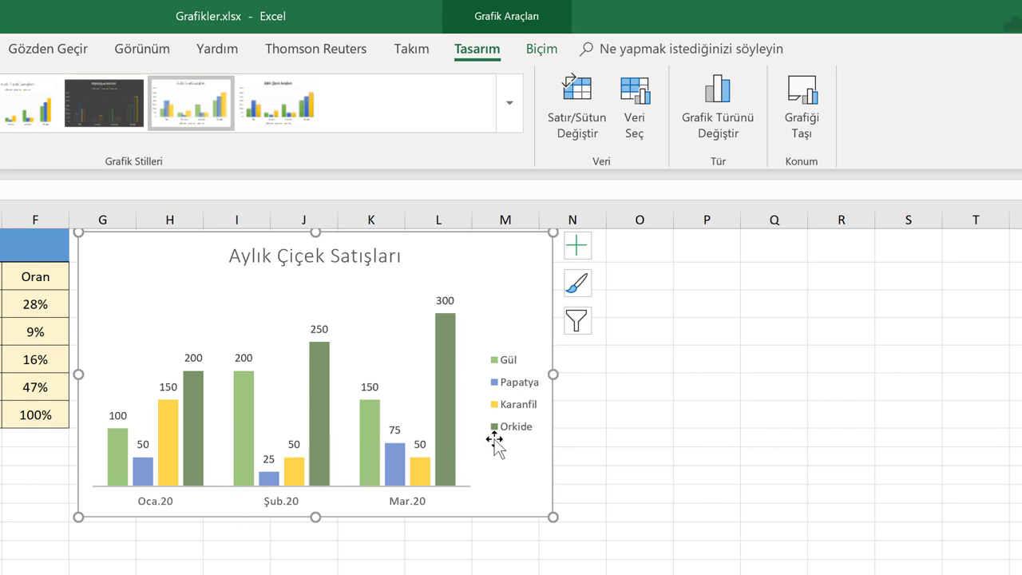
left_click(578, 128)
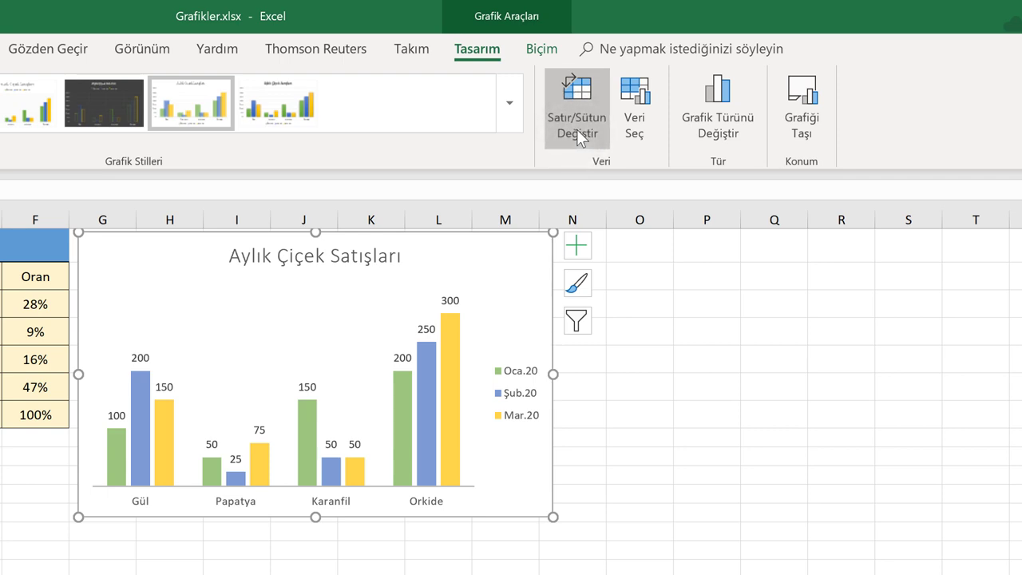
left_click(576, 130)
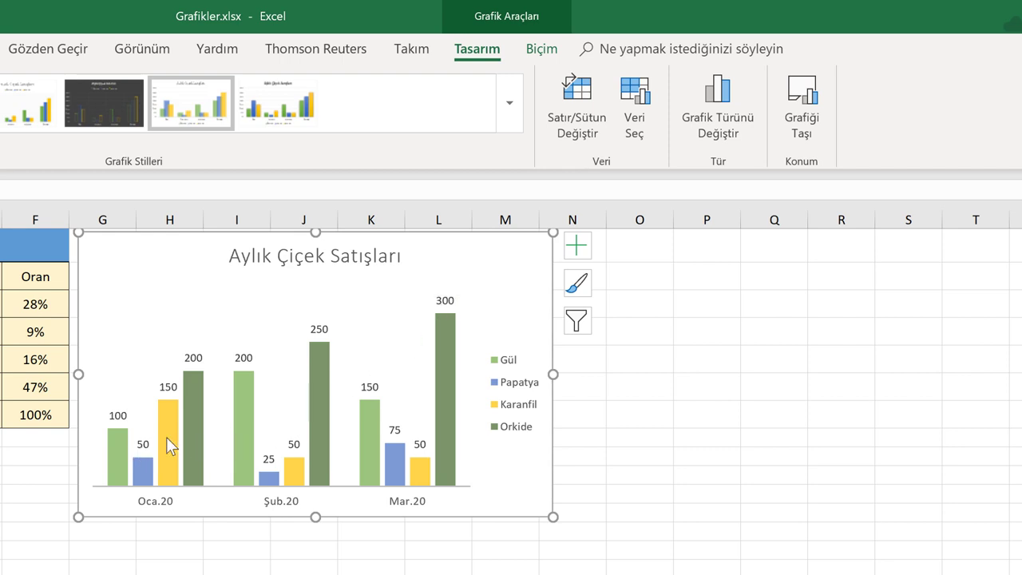
Fill the Orkide series with a light peach colour via Şekil Dolgusu.
left_click(200, 396)
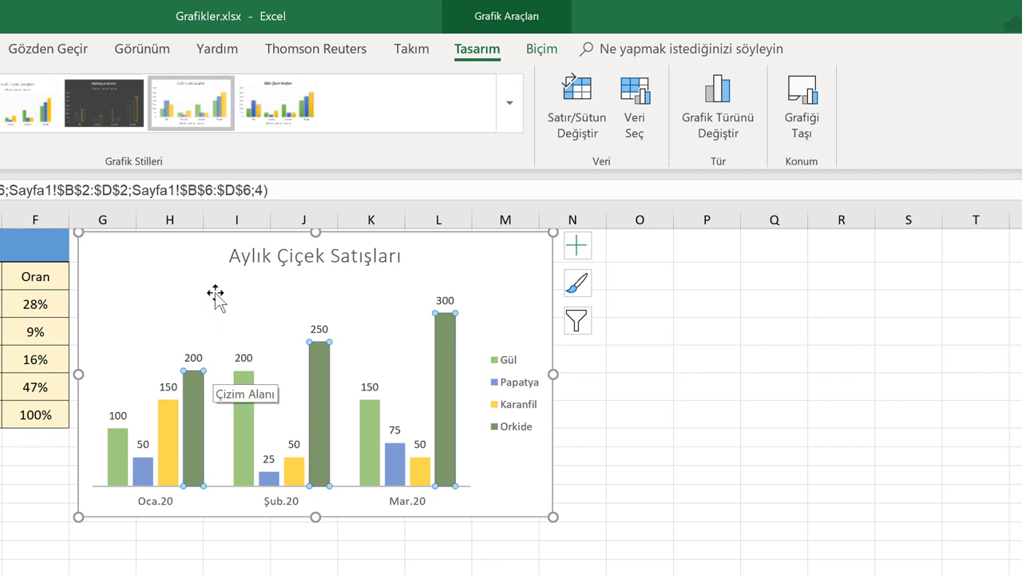
left_click(224, 323)
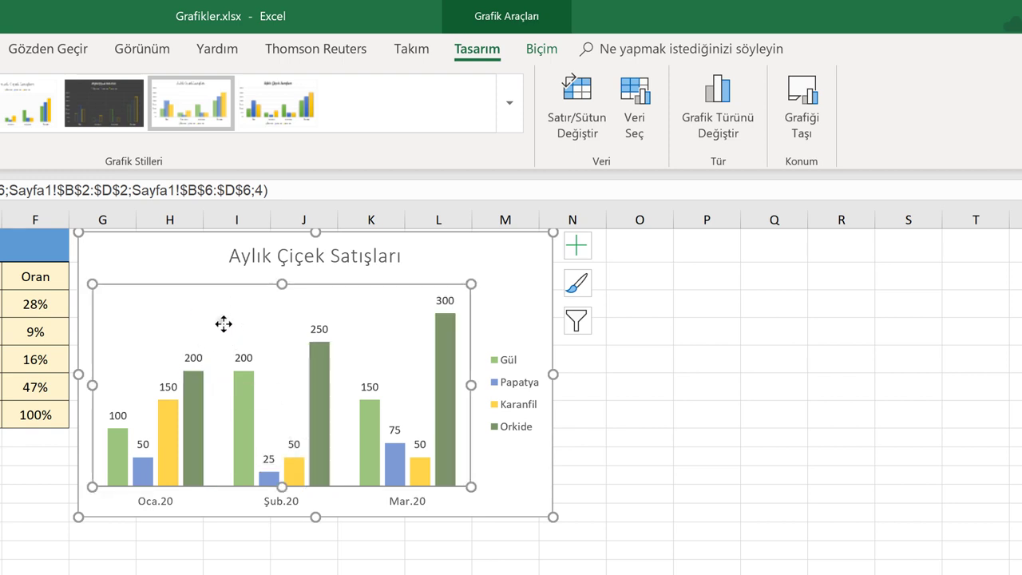
left_click(195, 397)
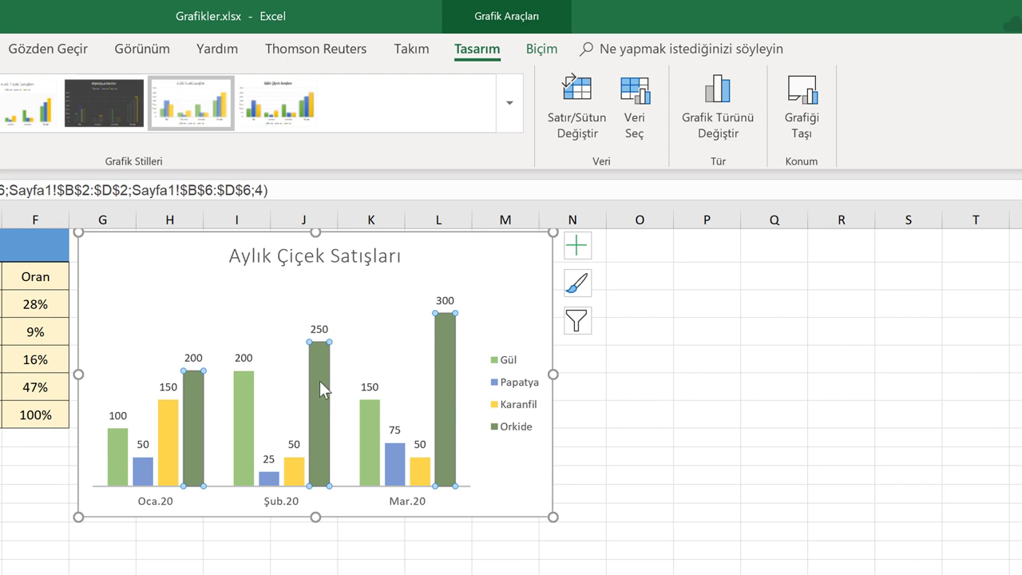
left_click(542, 49)
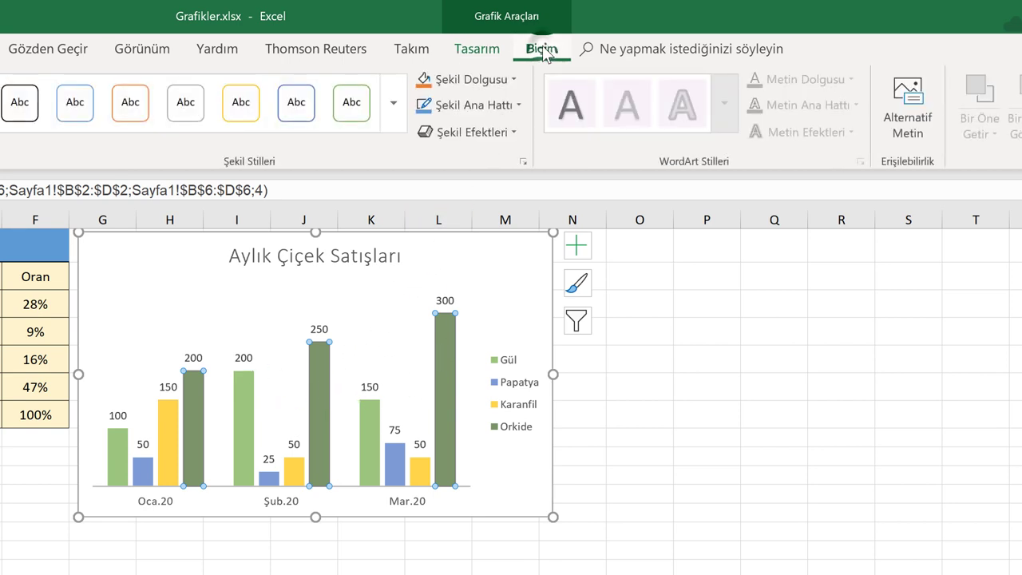
left_click(504, 81)
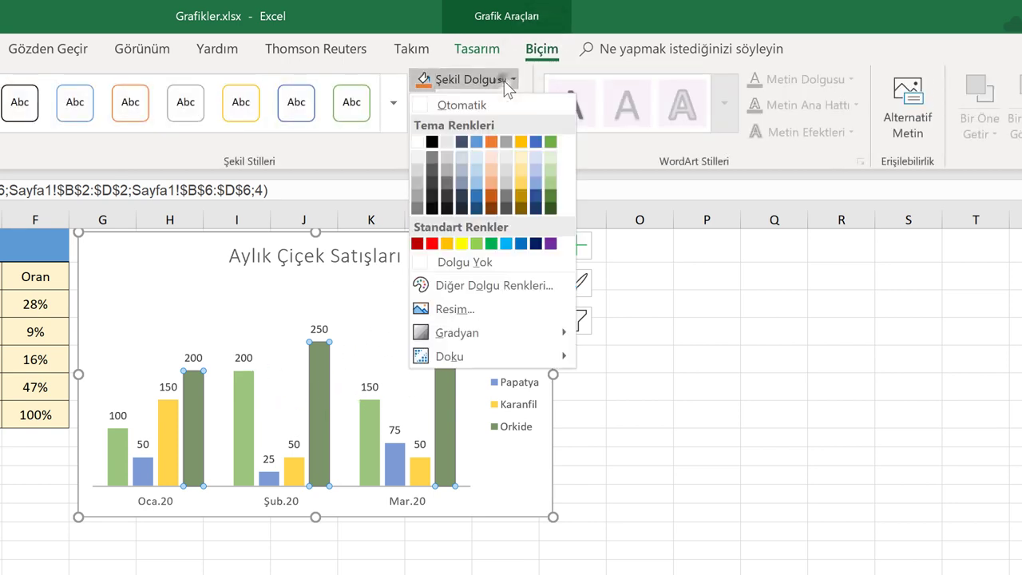
left_click(489, 172)
left_click(242, 313)
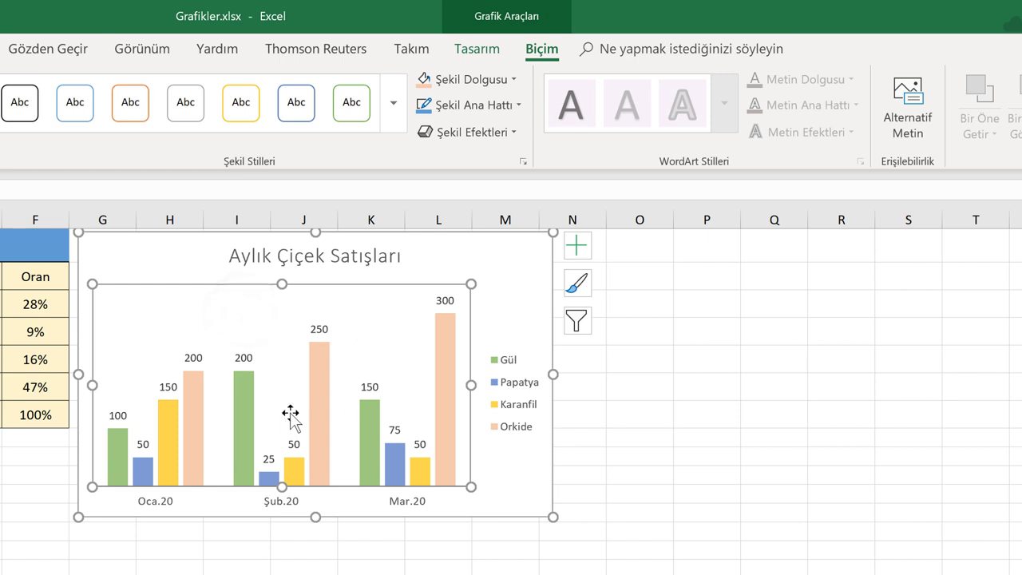
left_click(496, 281)
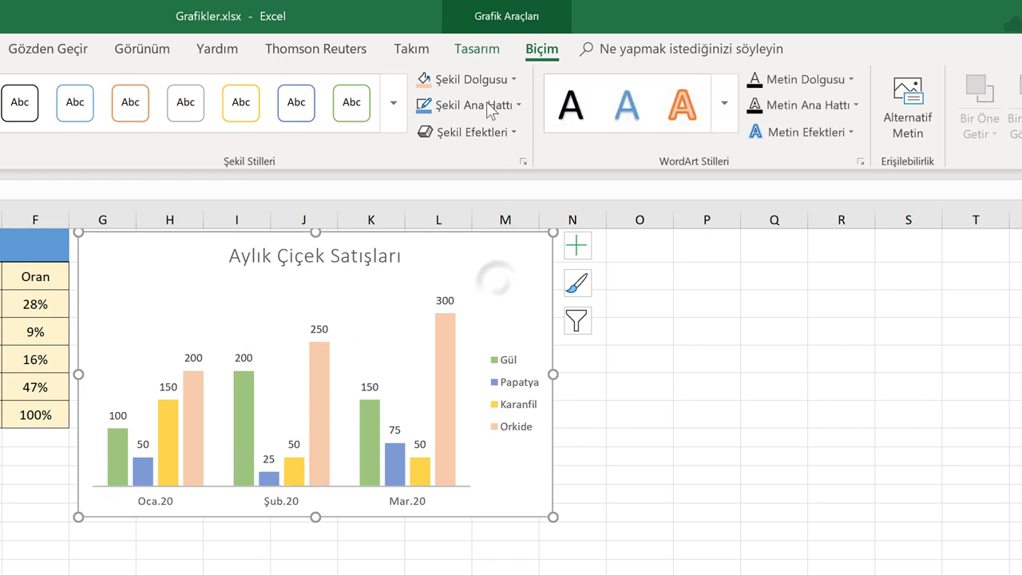
left_click(465, 51)
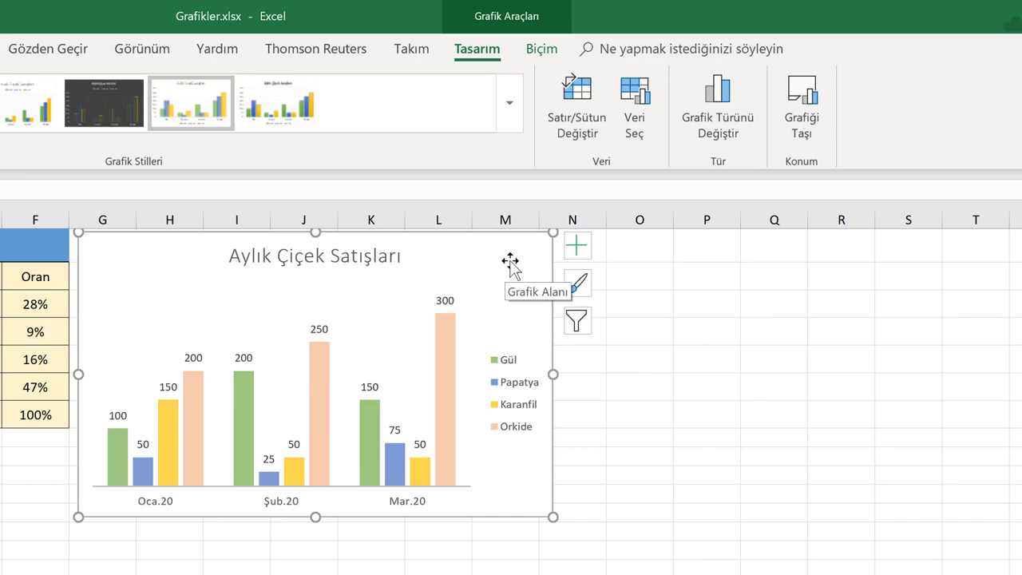
Change the chart type to Pasta and swap rows/columns so each flower is a slice.
left_click(707, 134)
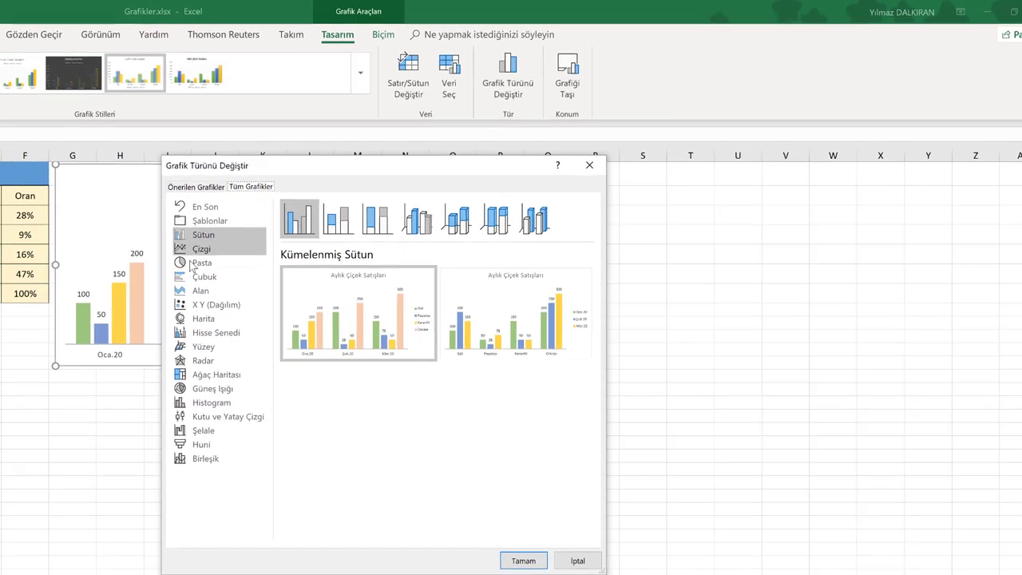
left_click(199, 260)
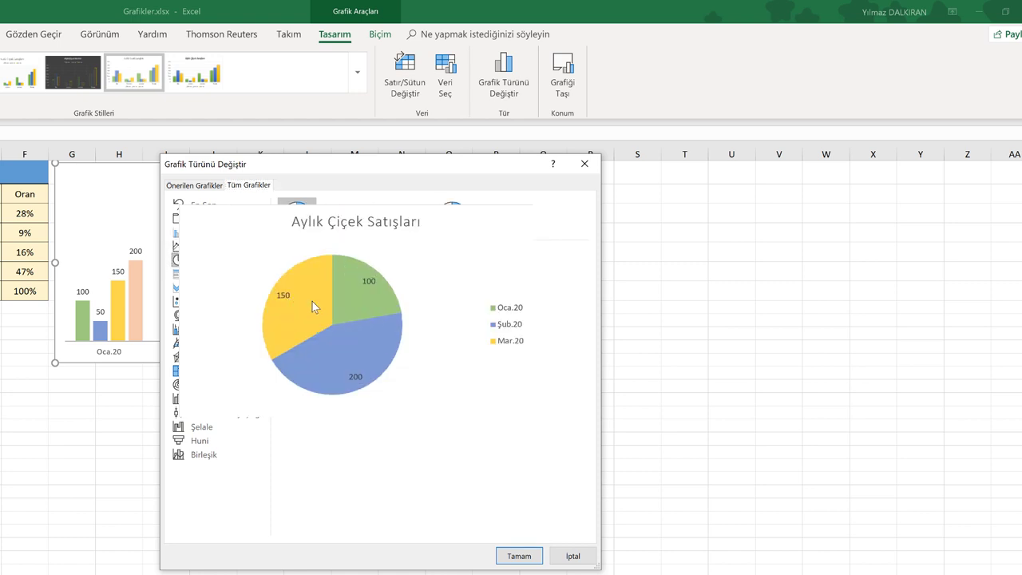
left_click(518, 556)
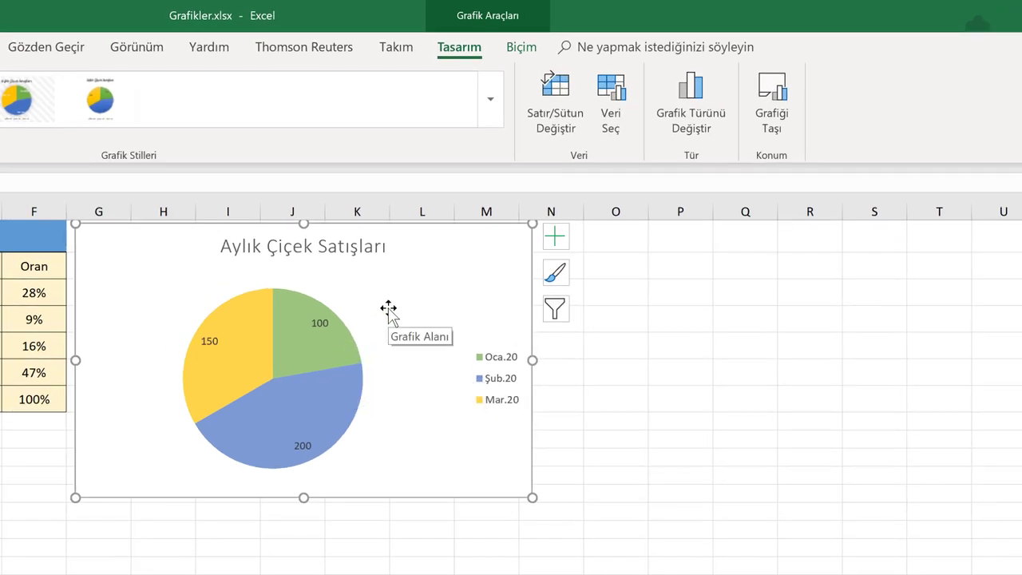
left_click(560, 116)
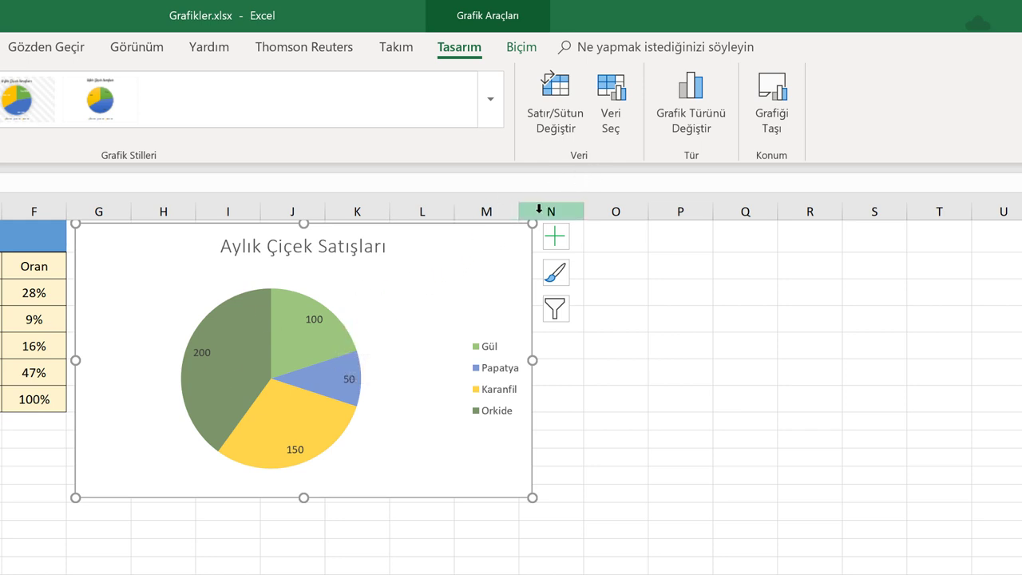
Uncheck Orkide in the Veri Seç axis labels, leaving Gül 100, Papatya 50 and Karanfil 150.
left_click(610, 128)
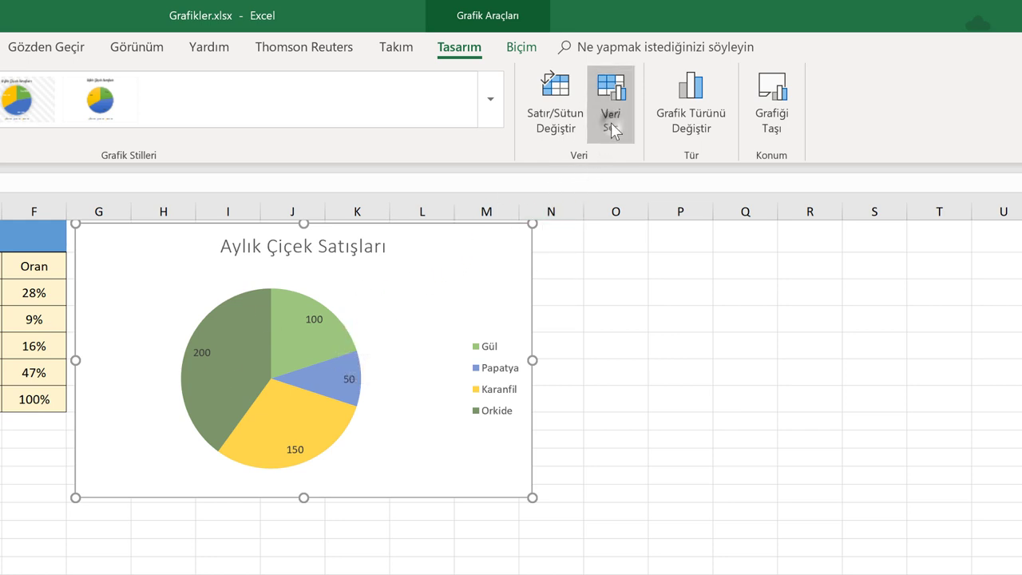
left_click_drag(54, 190, 399, 232)
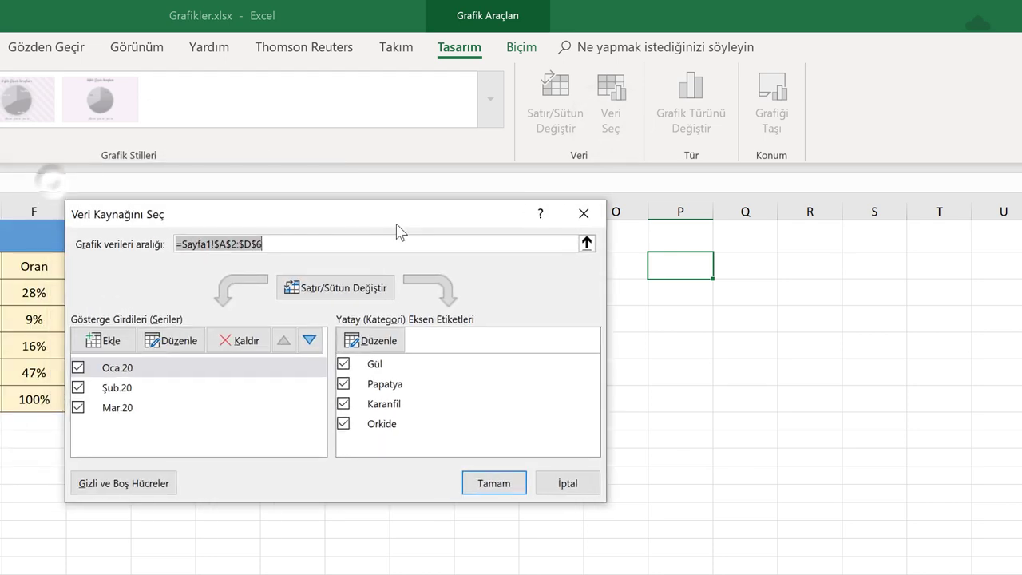
left_click(344, 424)
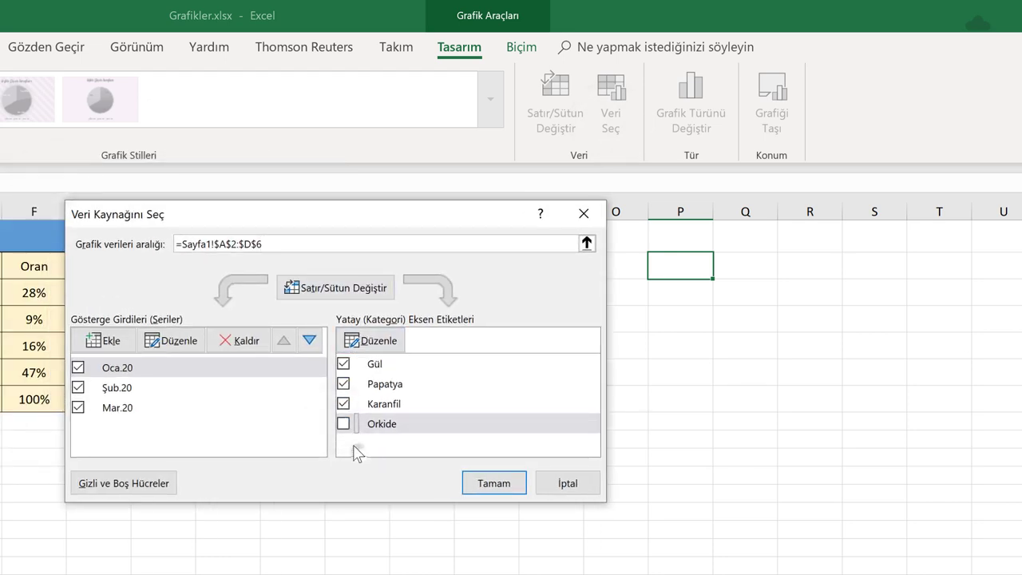
left_click(475, 484)
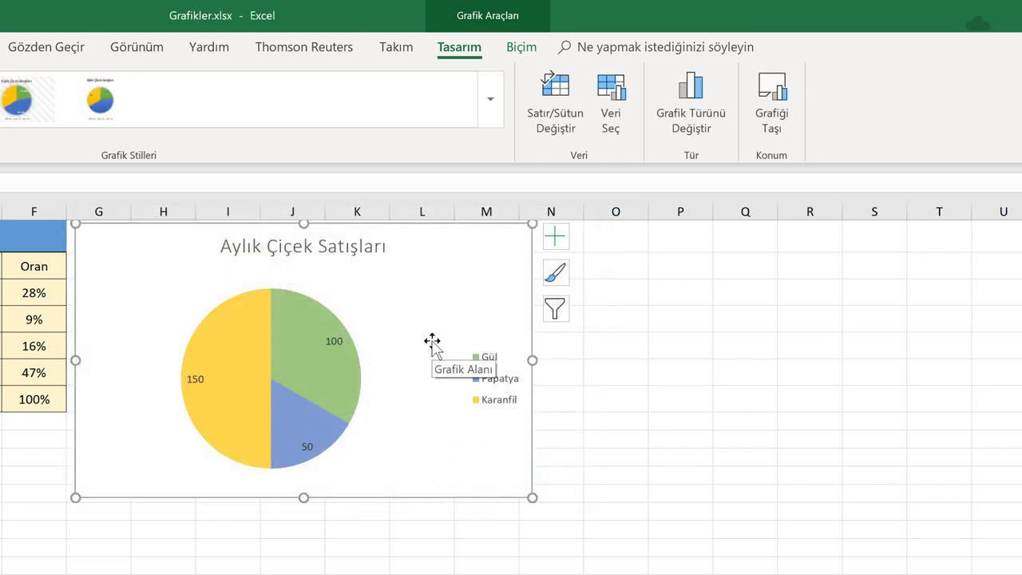
left_click_drag(442, 257, 444, 256)
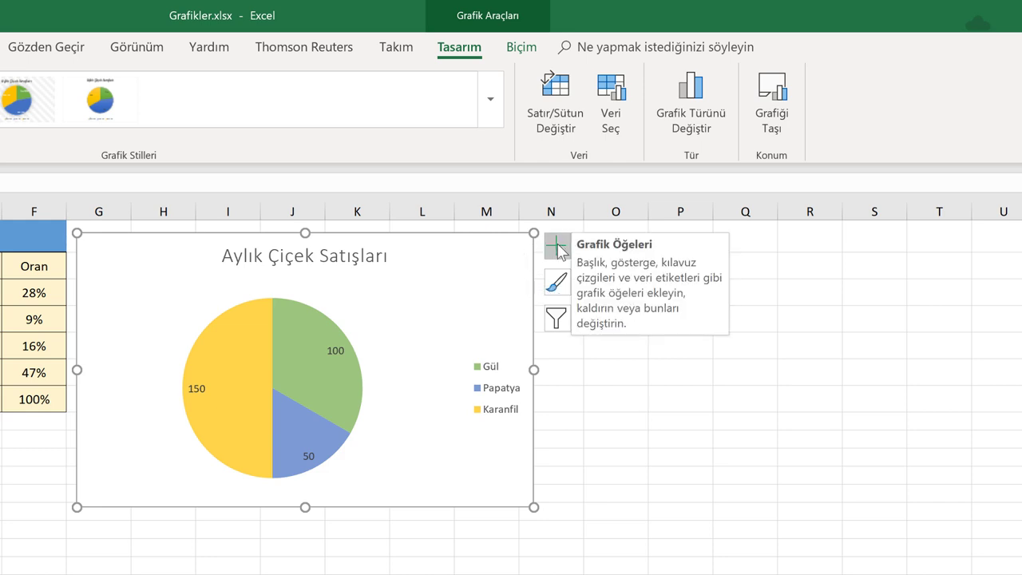
Toggle Grafik Başlığı, Veri Etiketleri and Gösterge off and on, so the title becomes 'Oca.20'.
left_click(559, 247)
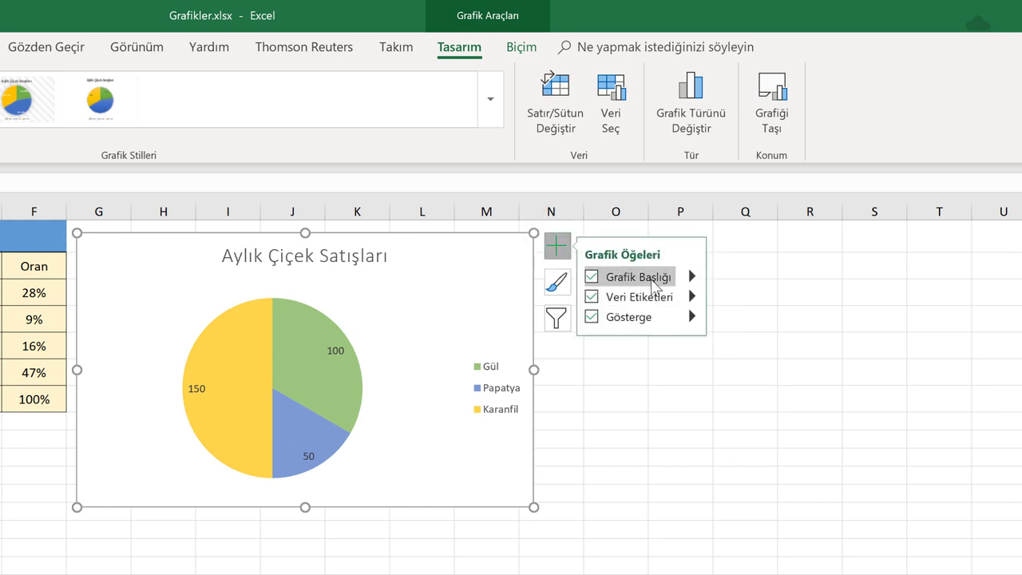
left_click(591, 277)
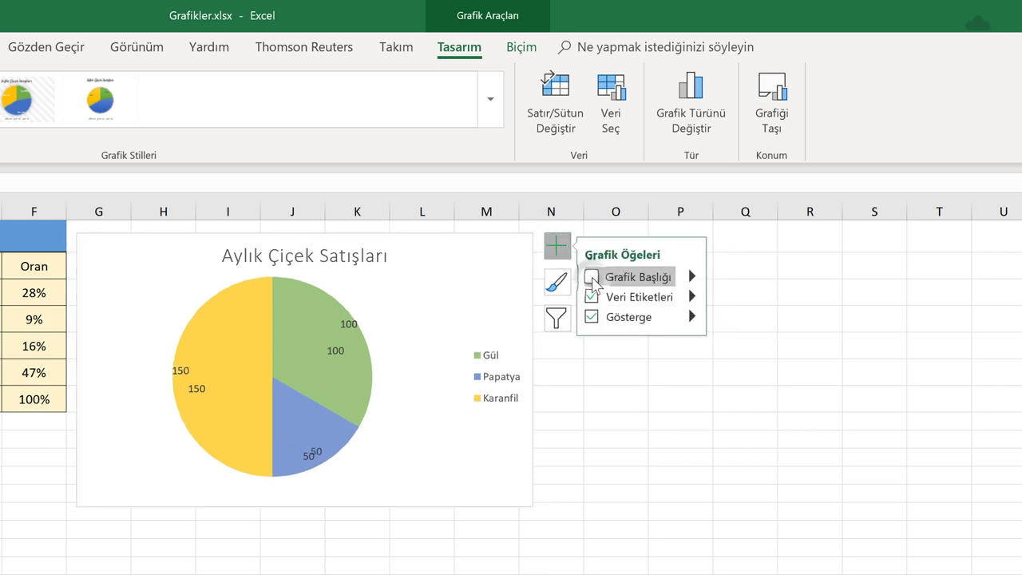
left_click(591, 277)
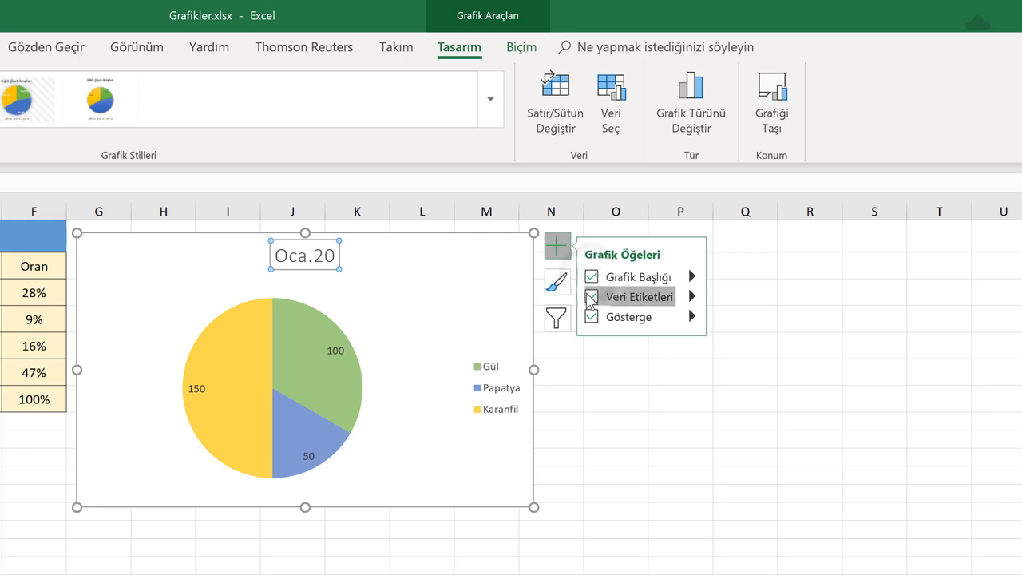
left_click(592, 297)
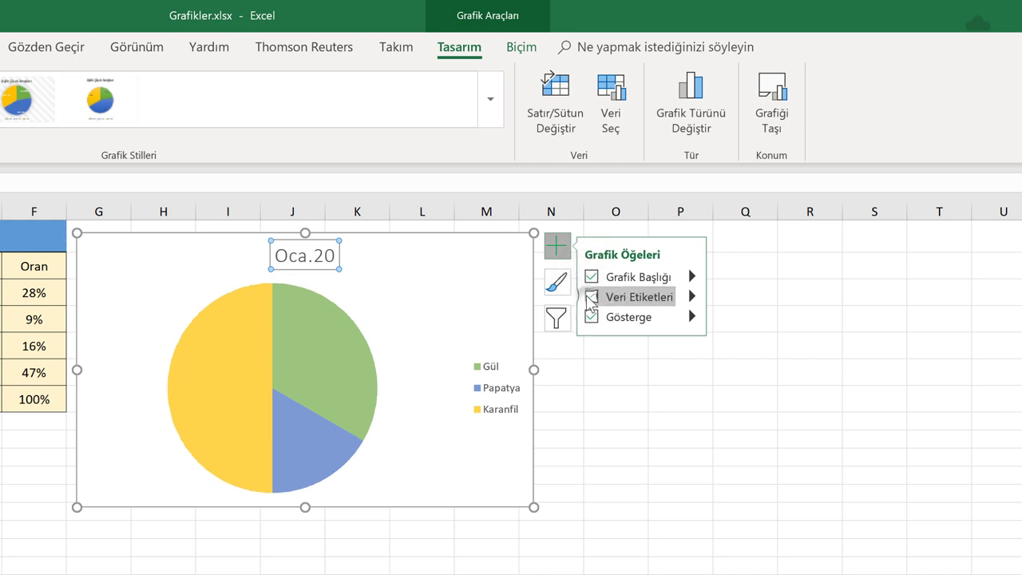
left_click(591, 297)
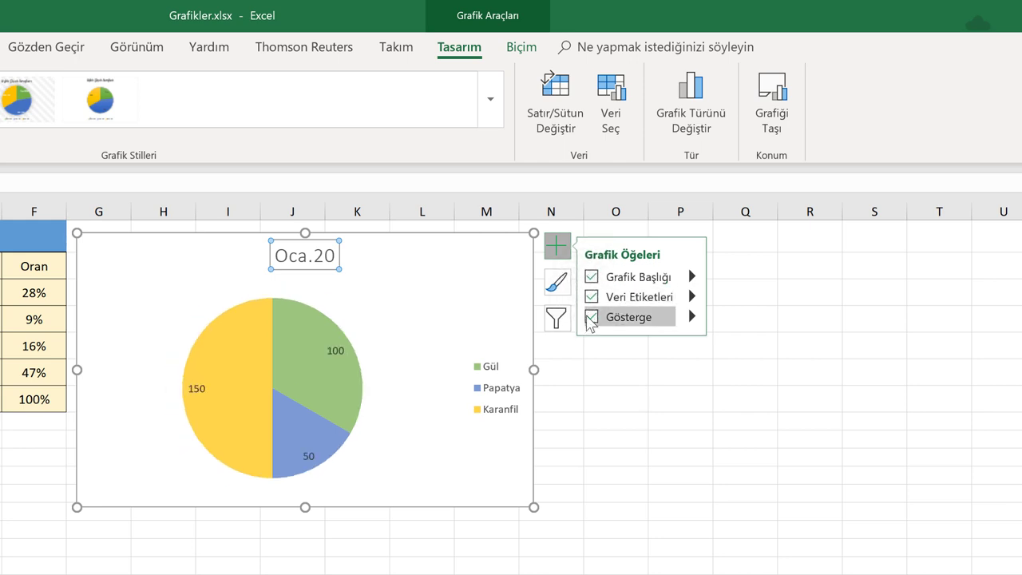
left_click(591, 318)
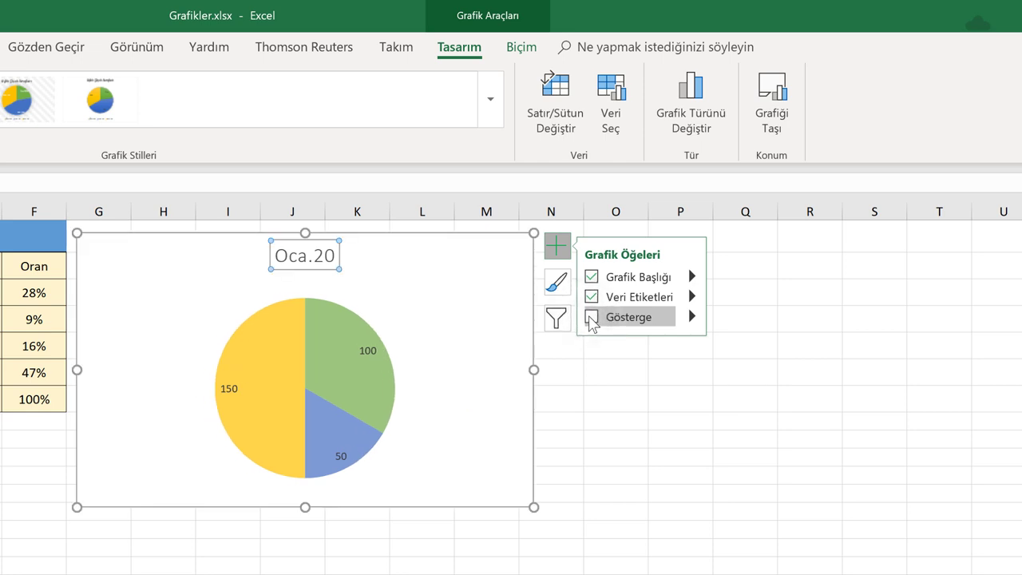
left_click(591, 318)
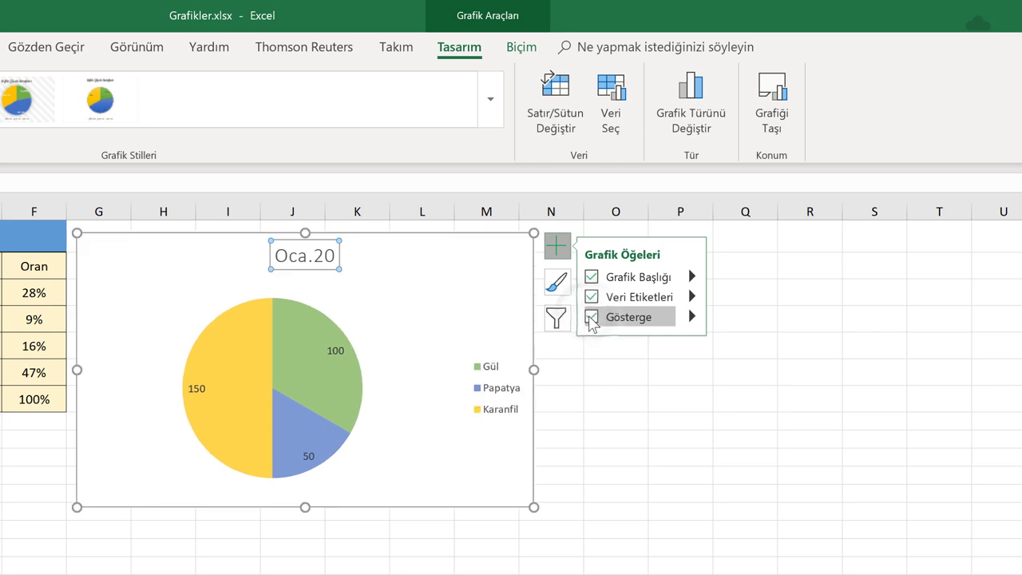
Replace the 'Oca.20' chart title with 'Aylık Çiçek Satışları' and show the data label position choices.
left_click(327, 254)
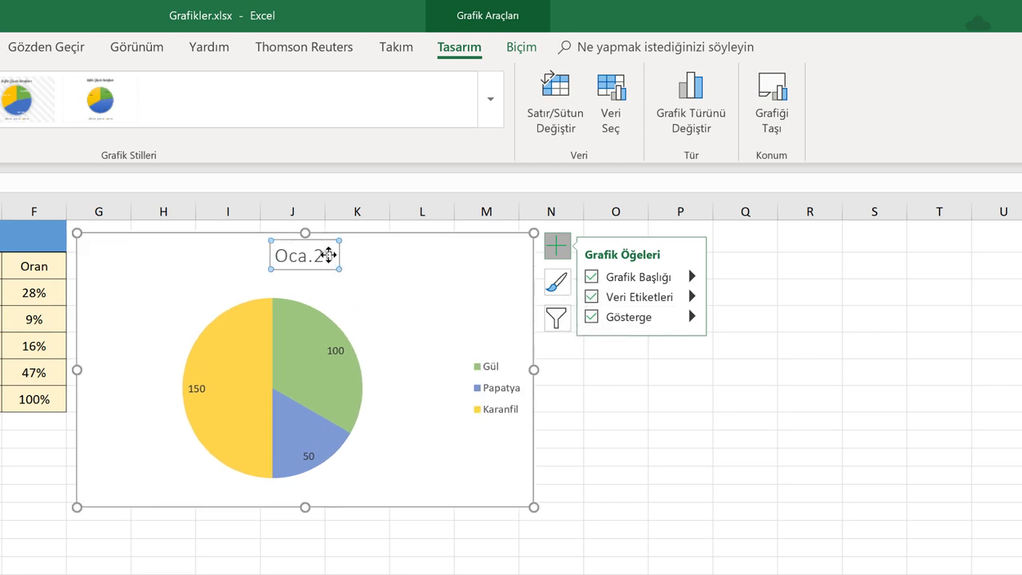
left_click(329, 254)
key("BackSpace")
key("BackSpace")
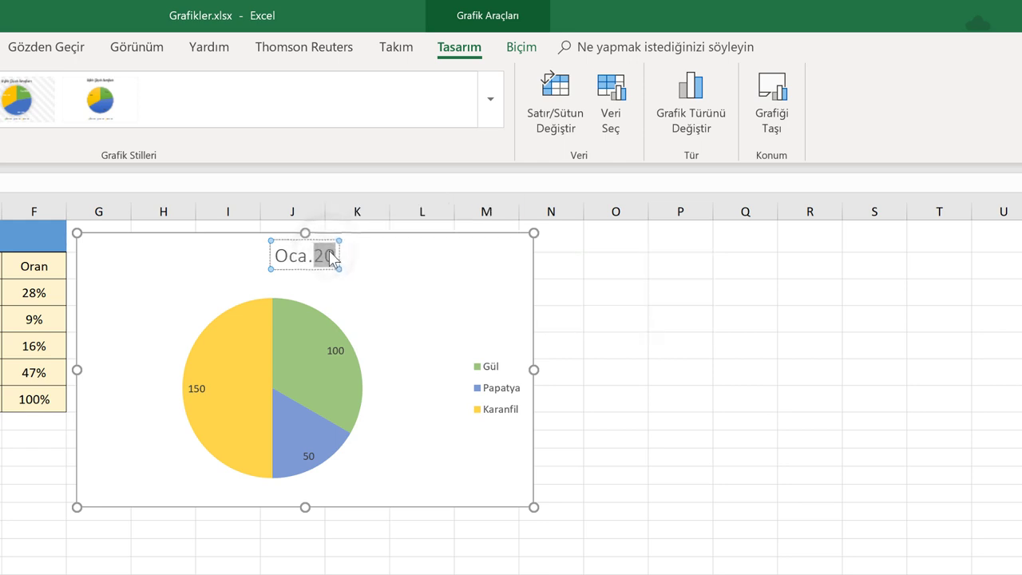
key("BackSpace")
key("BackSpace")
key("BackSpace")
key("BackSpace")
type("ylı")
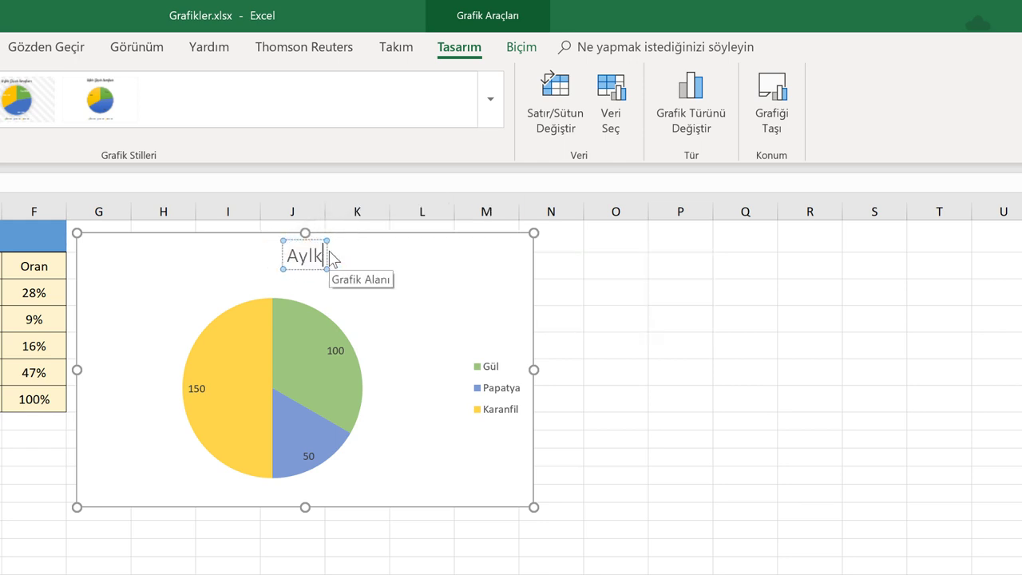
type("k ")
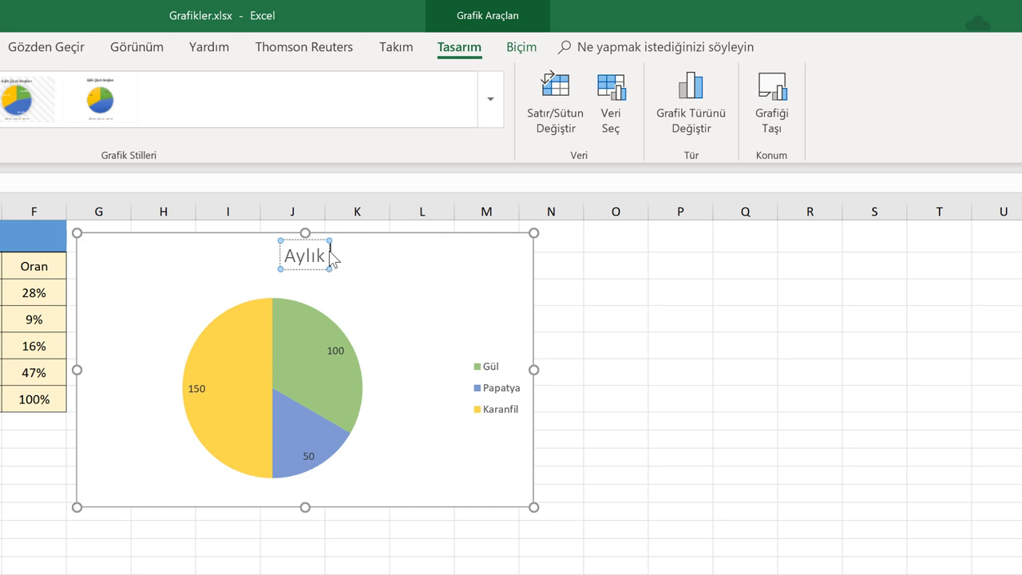
type("Çiçek Sat")
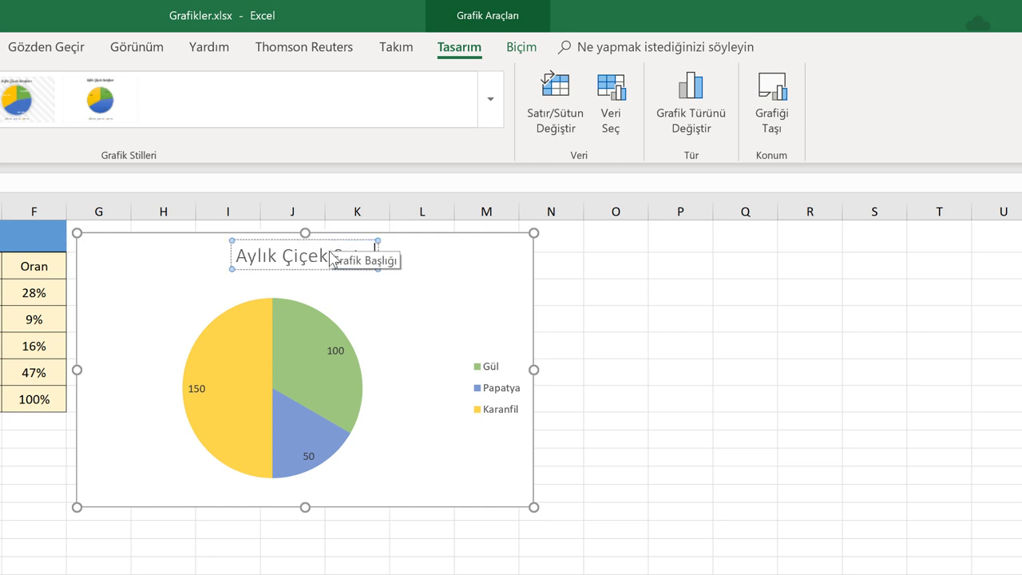
type("ışları")
left_click(462, 280)
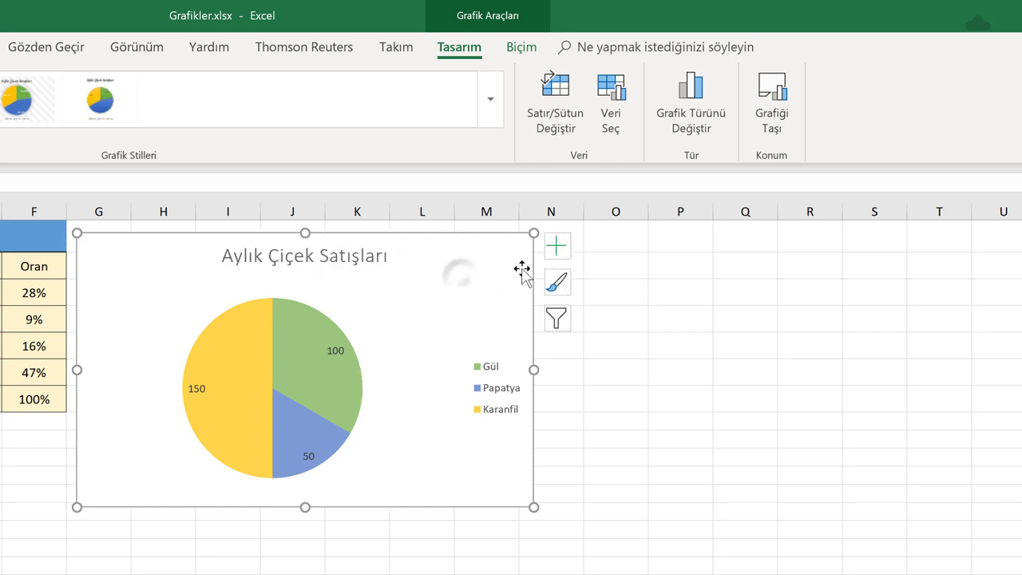
left_click(556, 245)
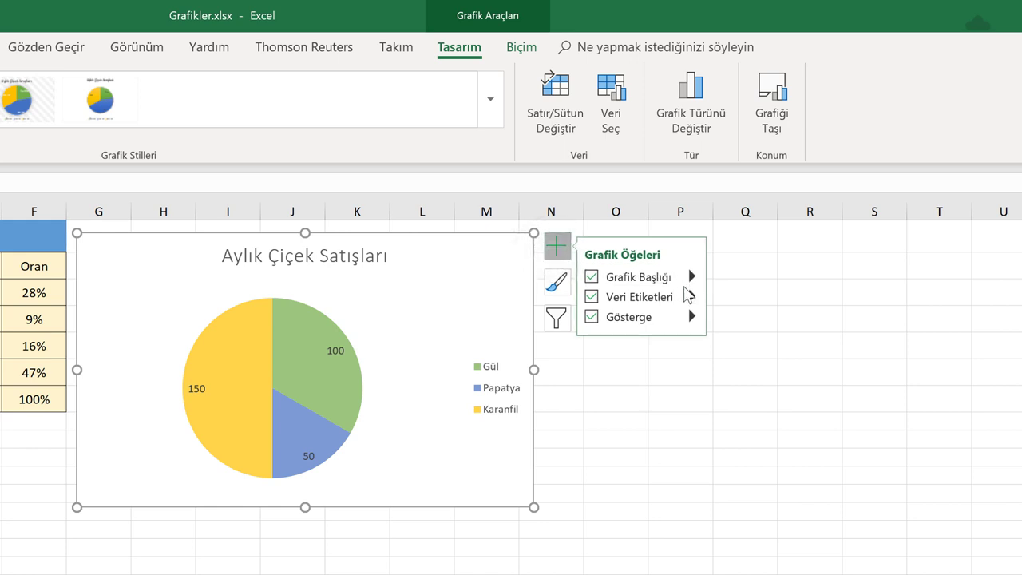
left_click(691, 299)
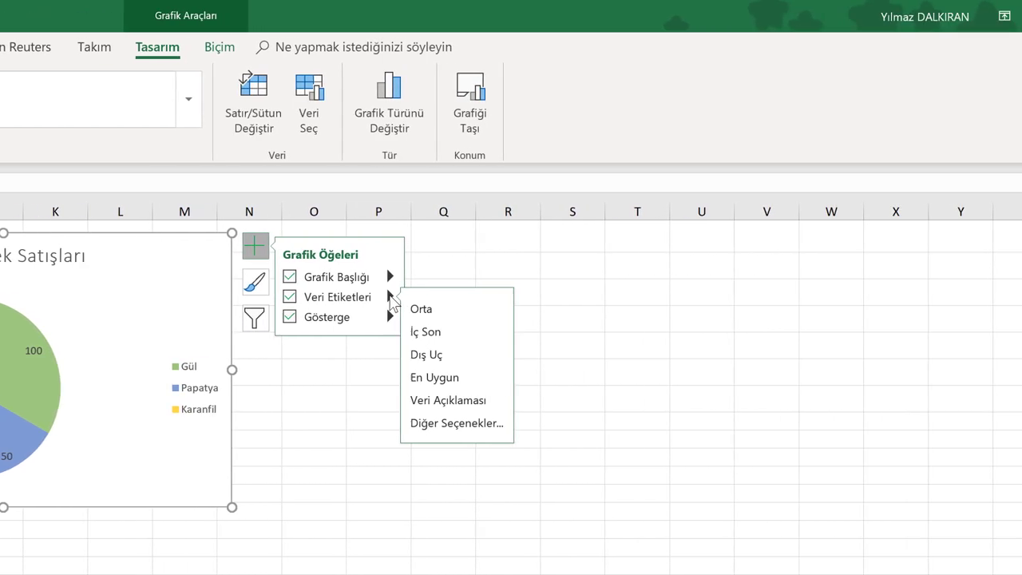
Open the full data label options and drag the pie chart right over columns O to U.
left_click(342, 423)
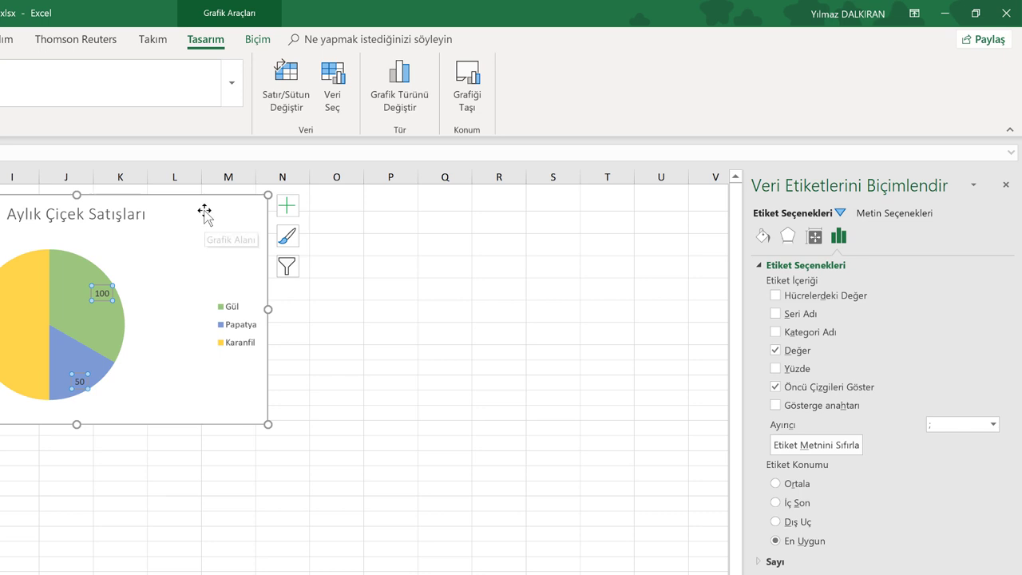
left_click_drag(204, 212, 649, 214)
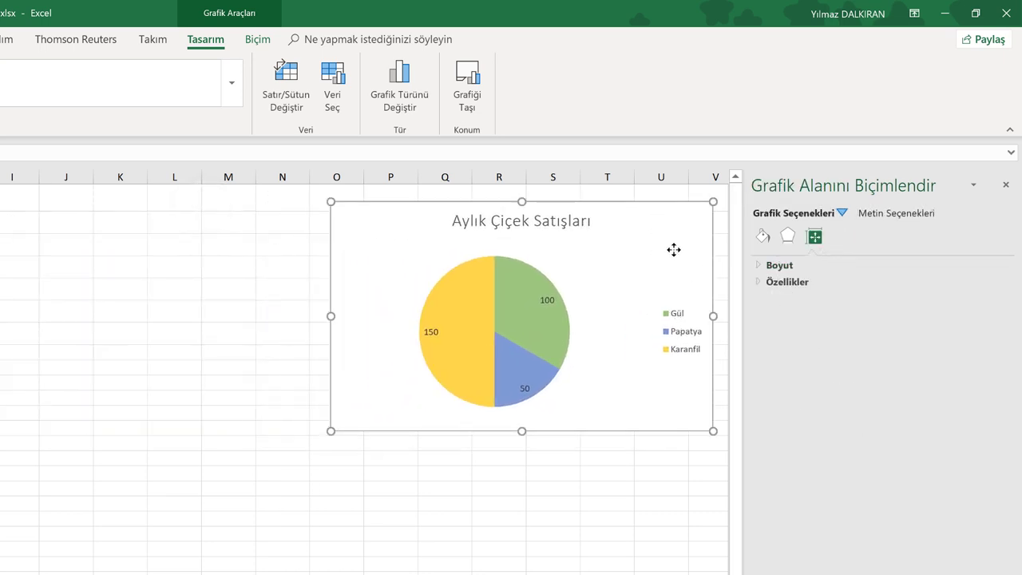
left_click(674, 250)
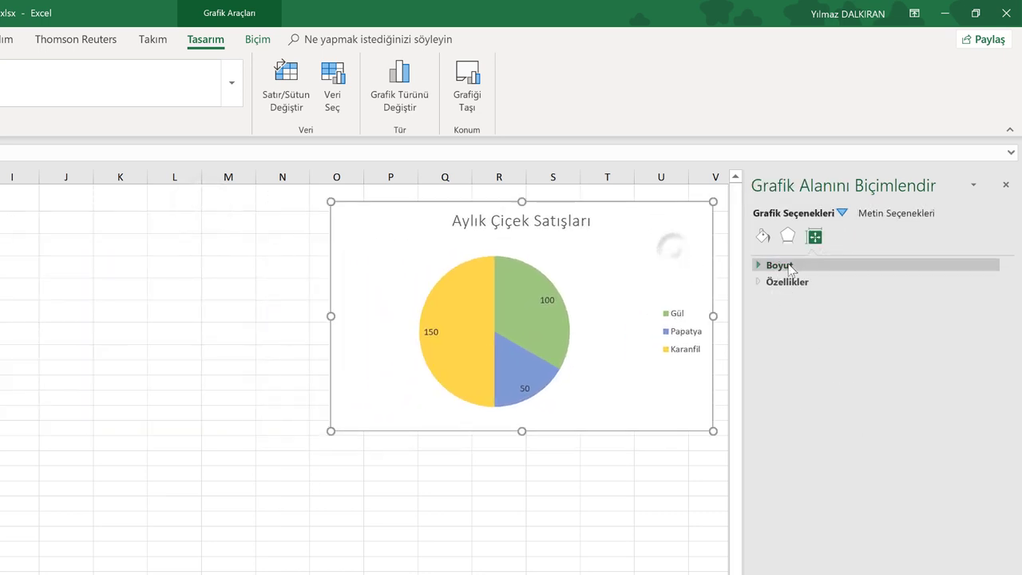
Browse the chart area's Effects, Size & Properties and Fill & Line settings.
left_click(877, 215)
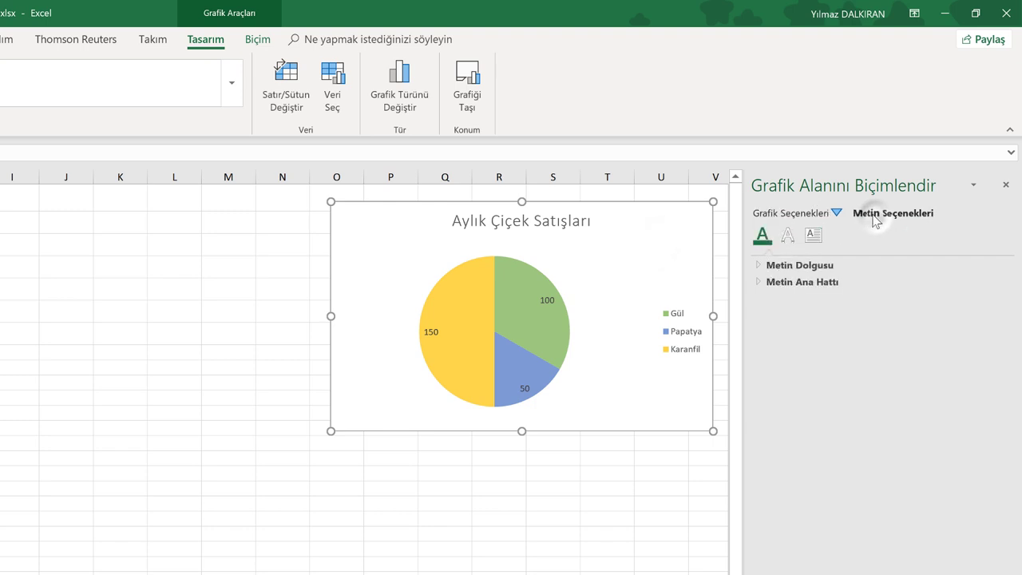
left_click(780, 214)
left_click(788, 236)
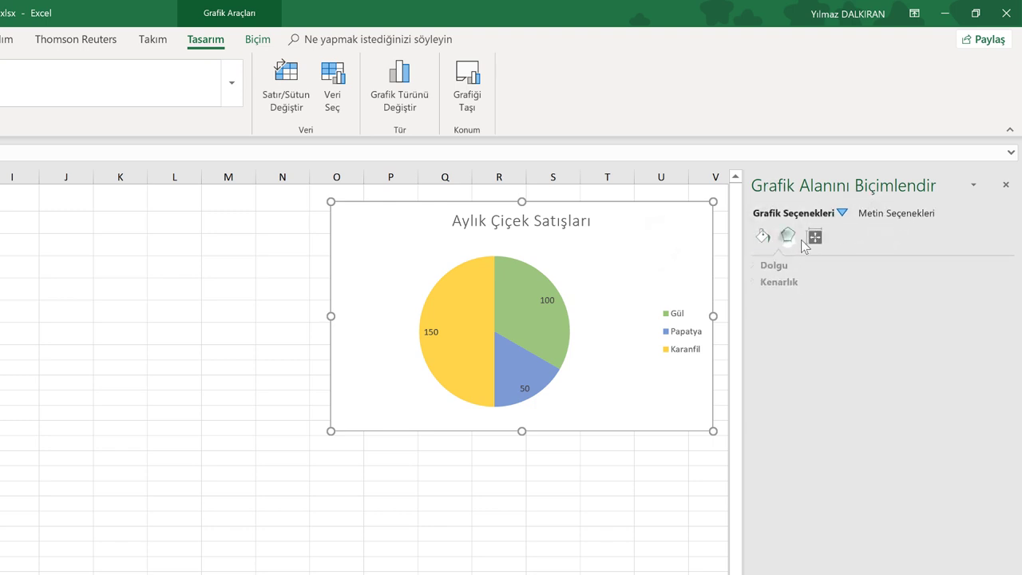
left_click(816, 238)
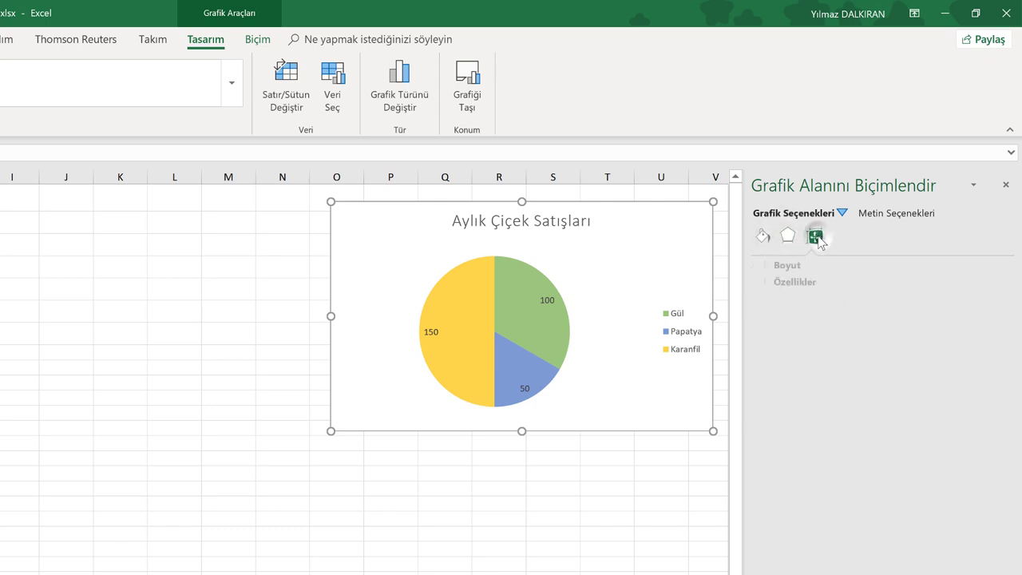
left_click(763, 264)
left_click(760, 412)
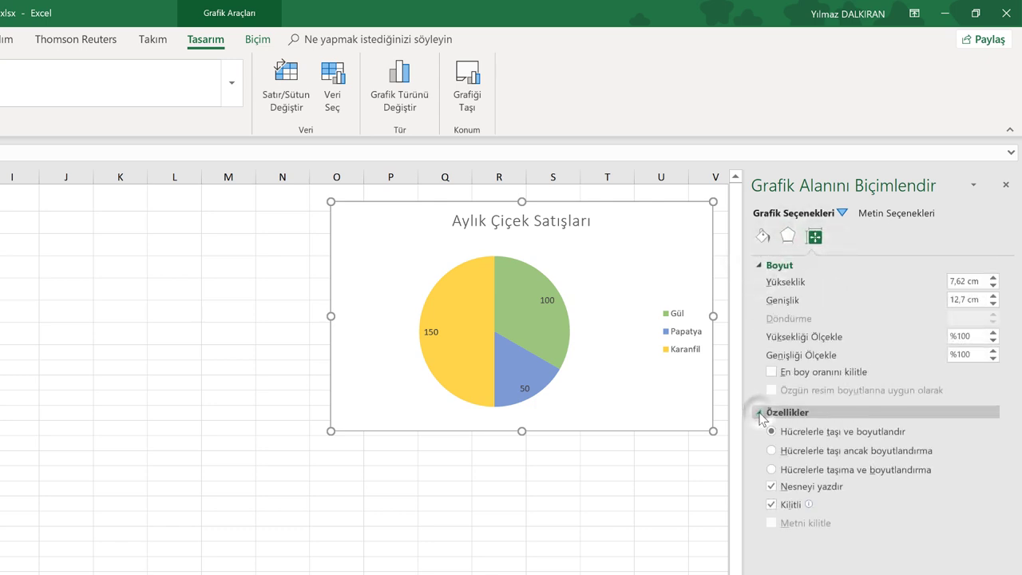
left_click(762, 236)
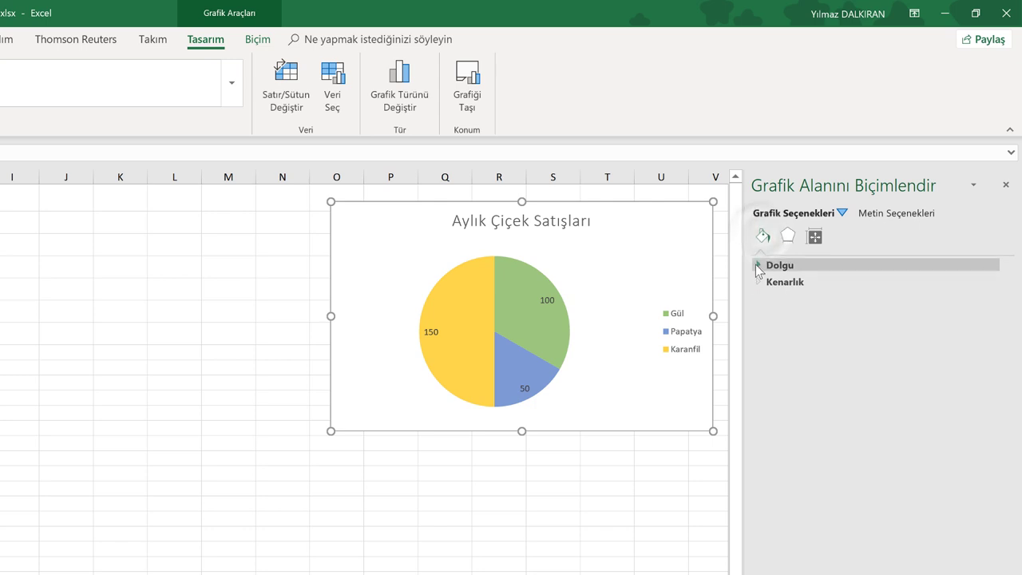
left_click(760, 265)
left_click(761, 424)
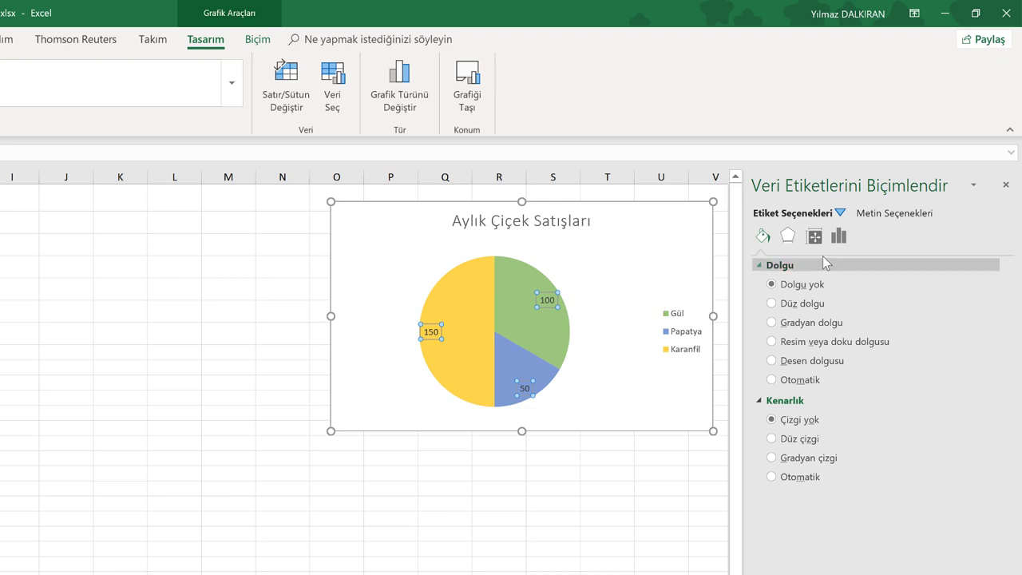
Make data labels show Category Name and Percentage instead of Value, positioned at Outside End.
left_click(837, 237)
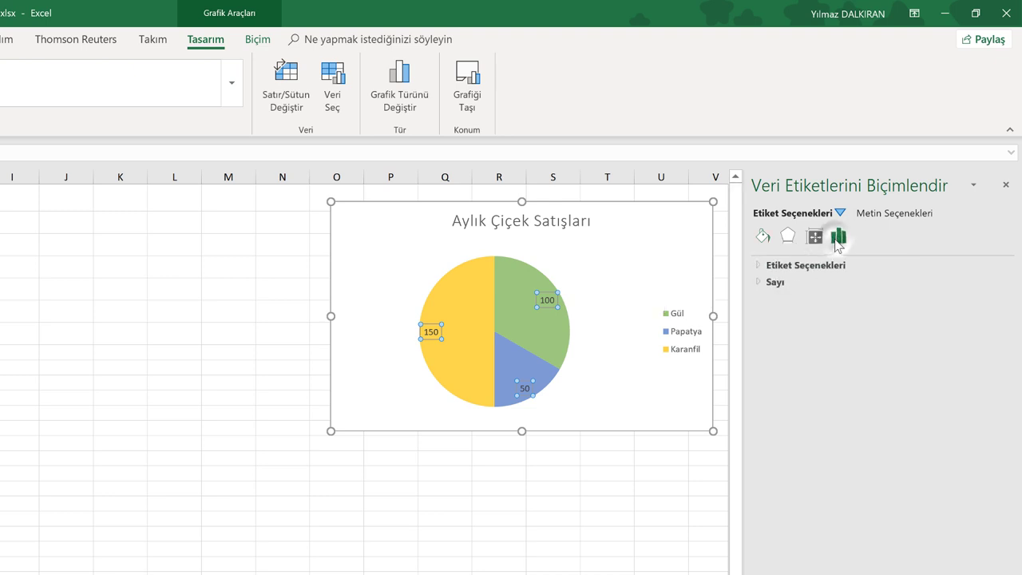
left_click(761, 265)
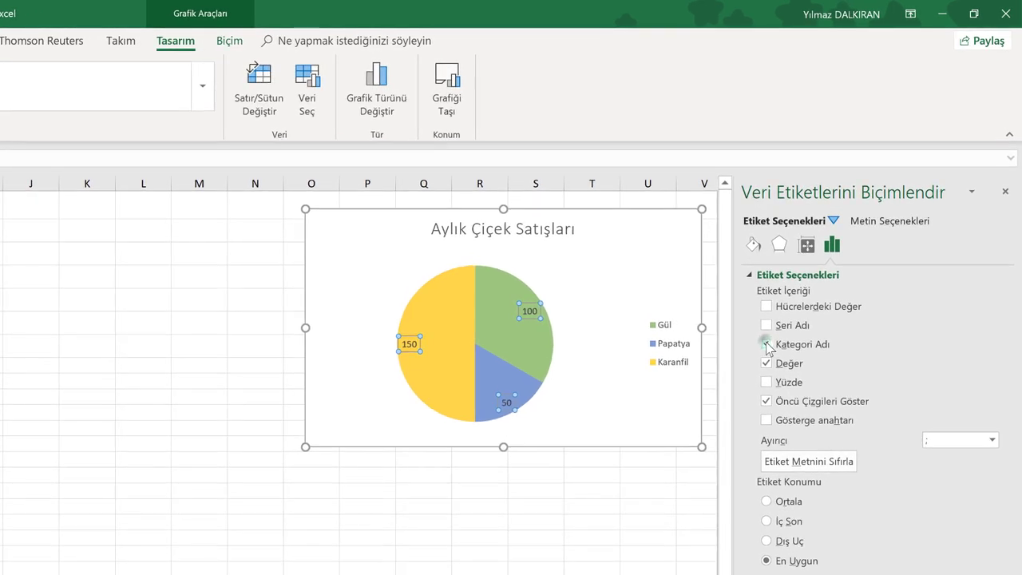
left_click(767, 345)
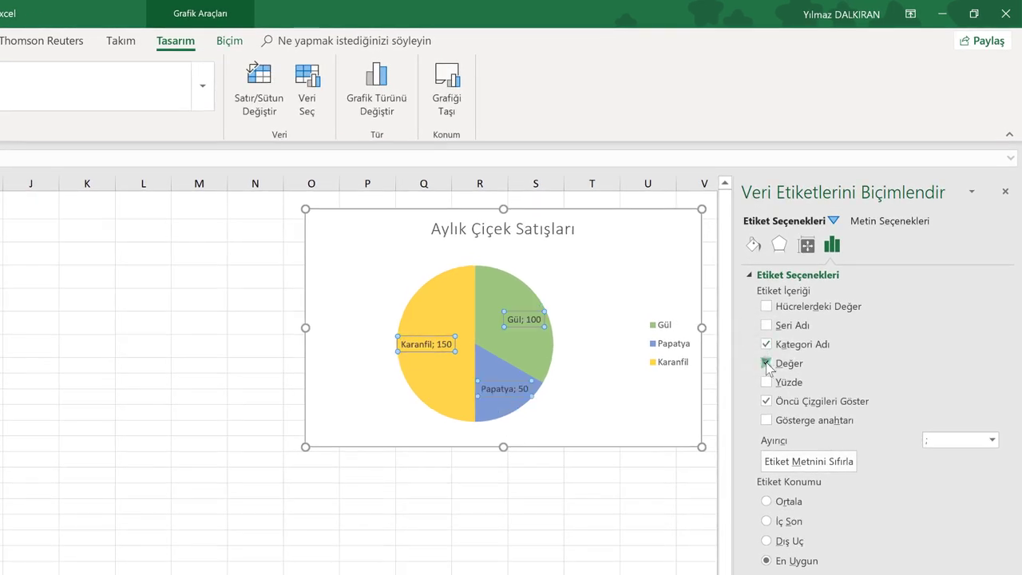
left_click(766, 363)
left_click(766, 382)
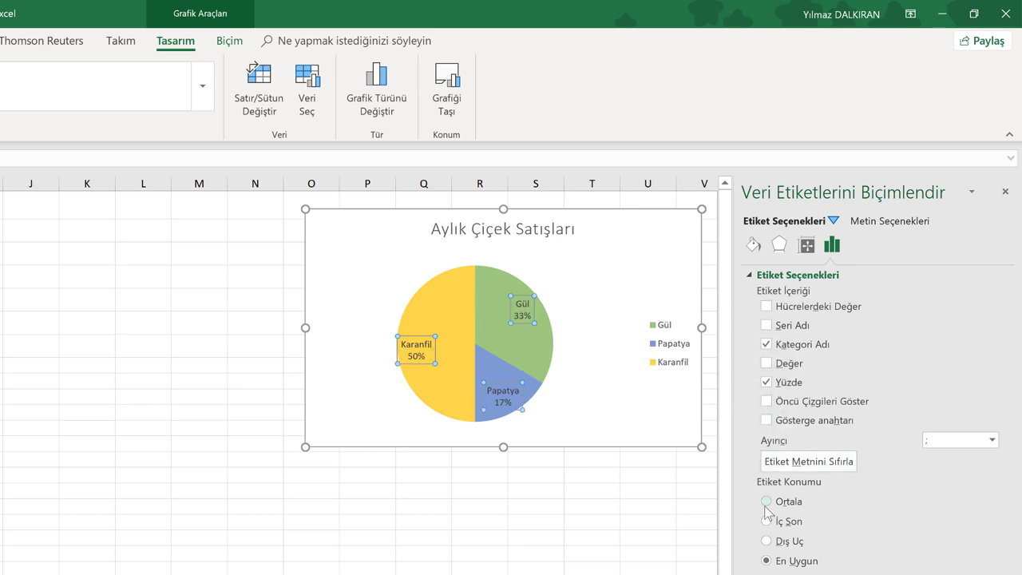
left_click(767, 541)
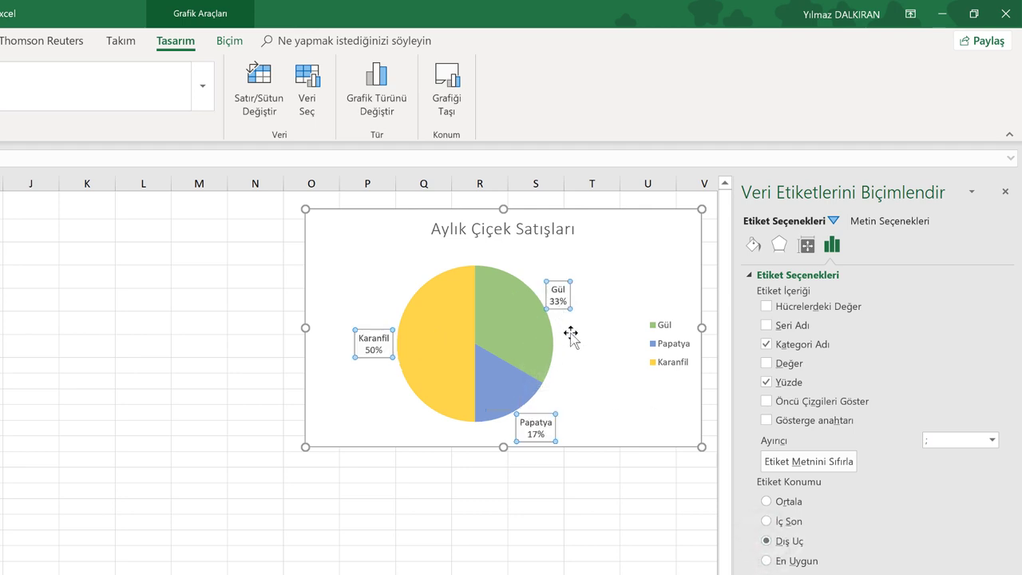
left_click(669, 343)
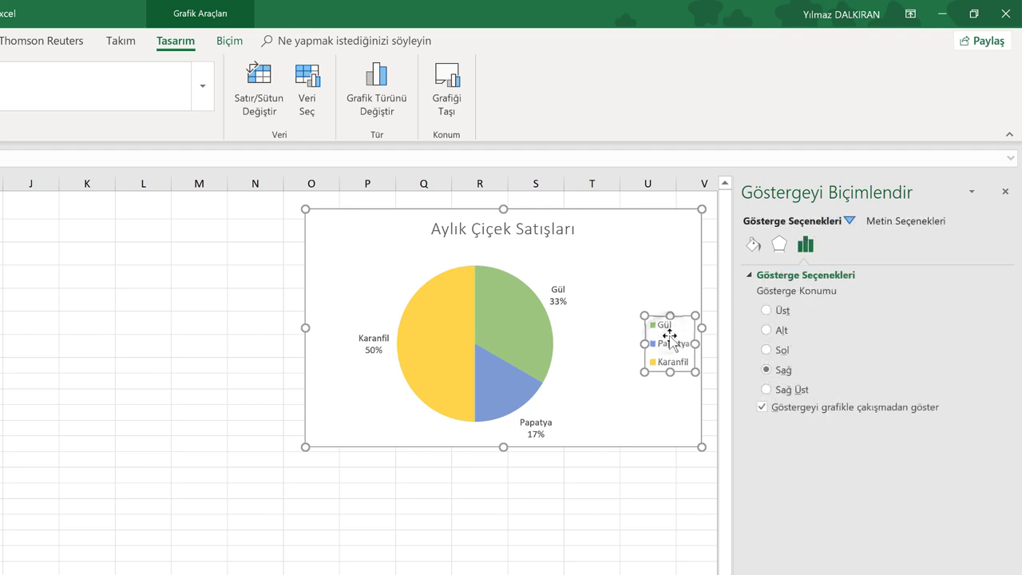
Delete the selected legend and select all of the pie's data labels.
key("Delete")
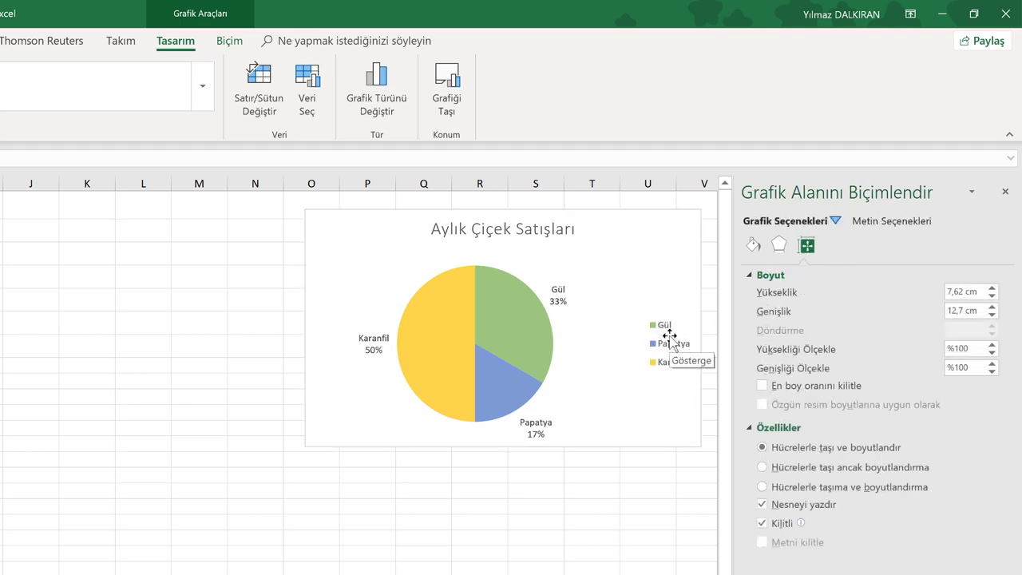
left_click(651, 290)
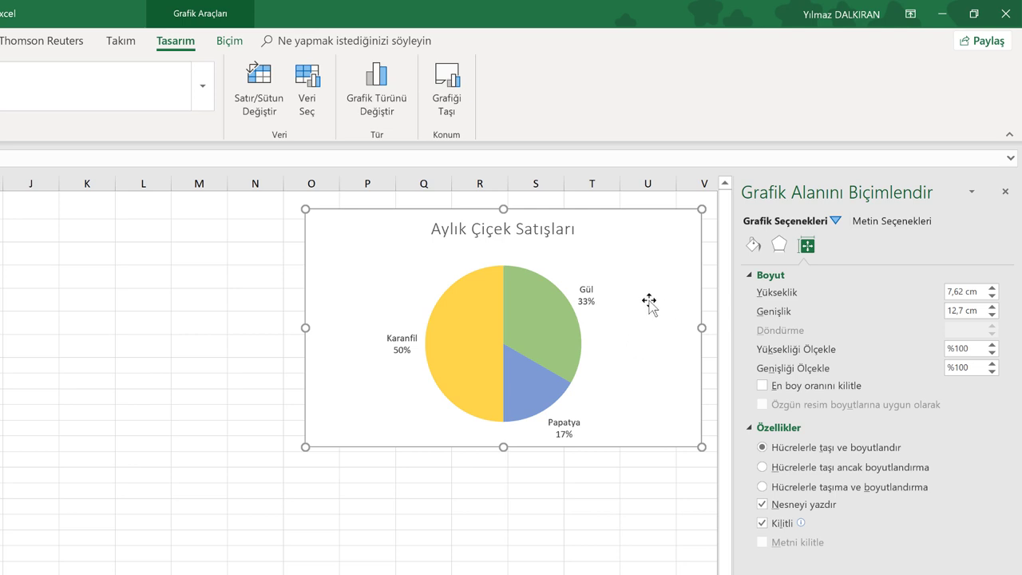
left_click(591, 292)
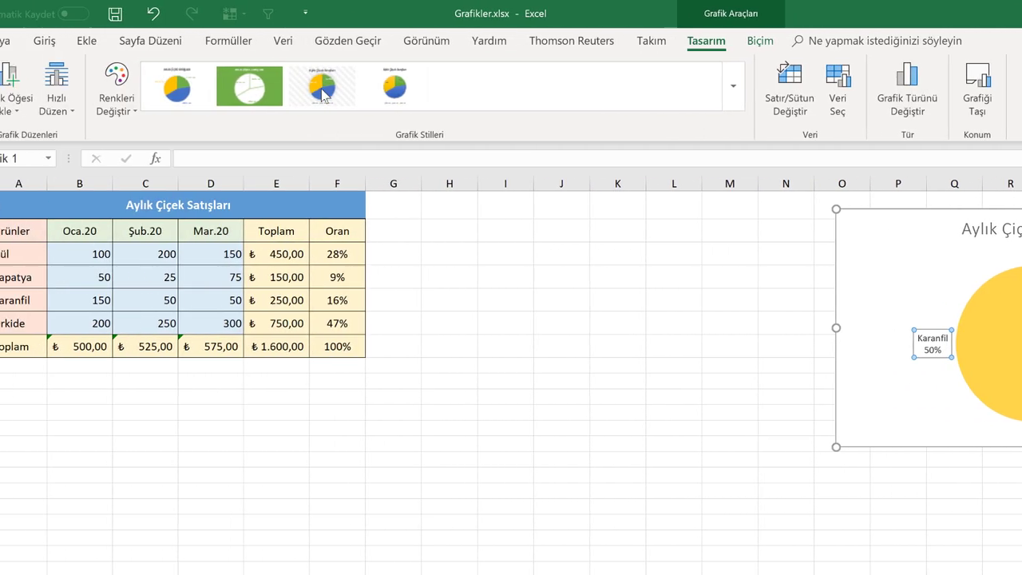
Set the data labels' font size to 11 pt and close the formatting pane.
left_click(76, 41)
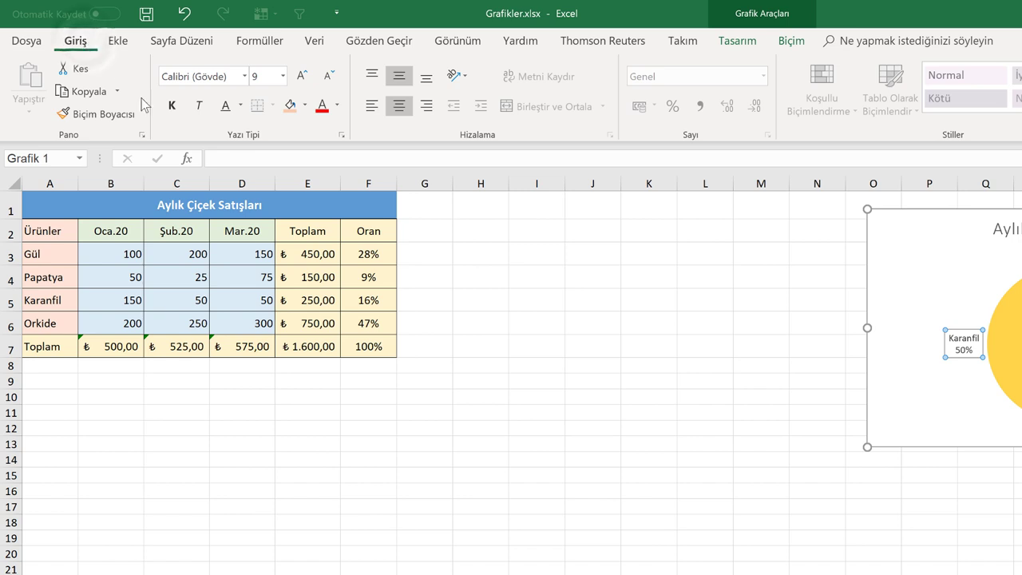
left_click(302, 76)
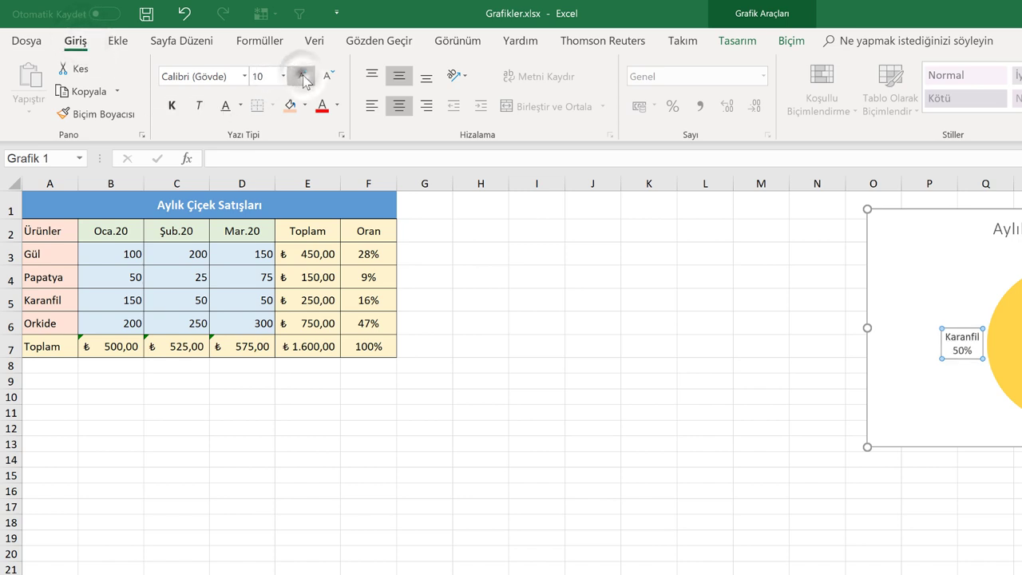
left_click(302, 76)
left_click(302, 75)
left_click(302, 76)
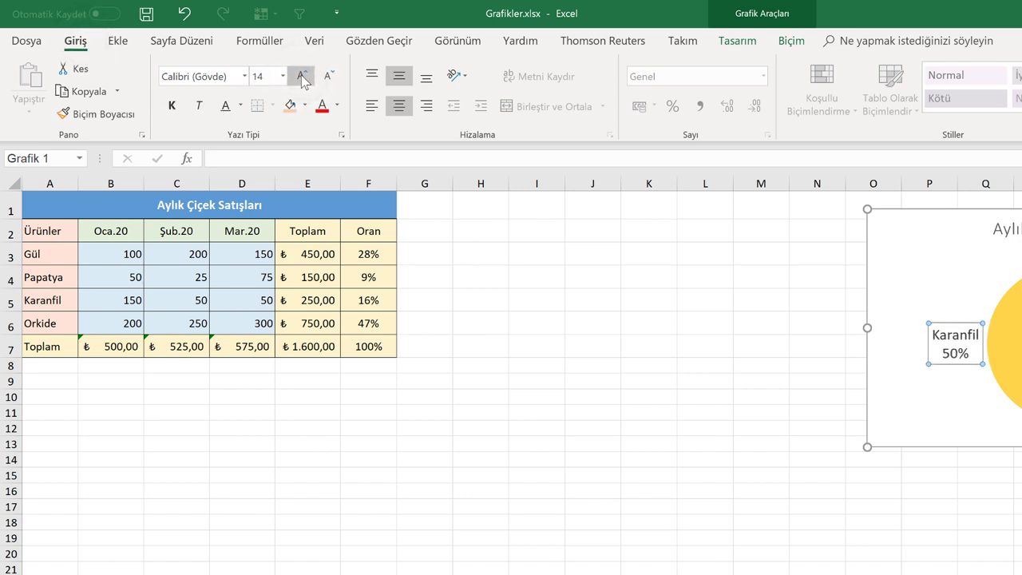
left_click(326, 75)
left_click(326, 74)
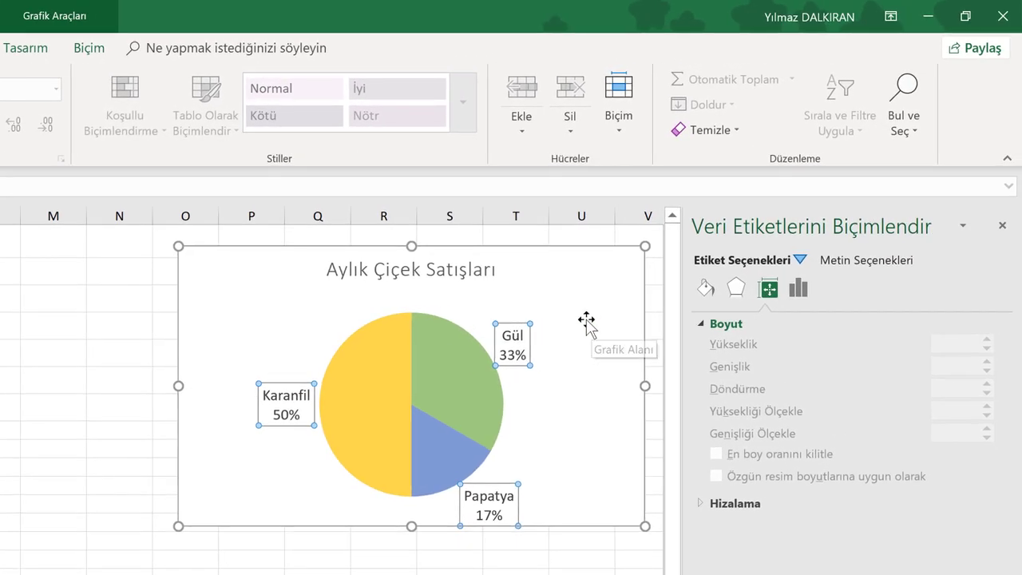
left_click(586, 321)
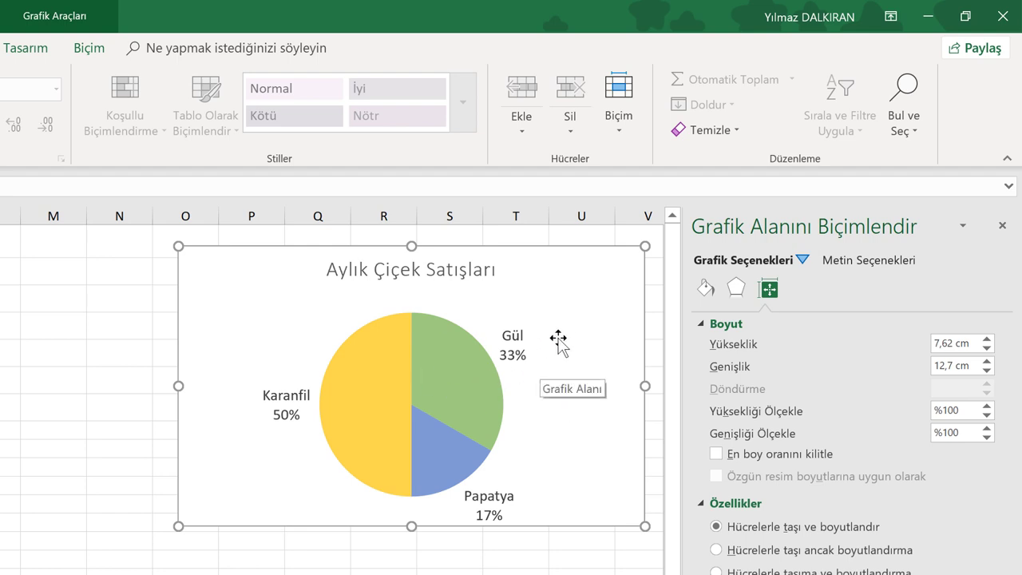
left_click(1003, 229)
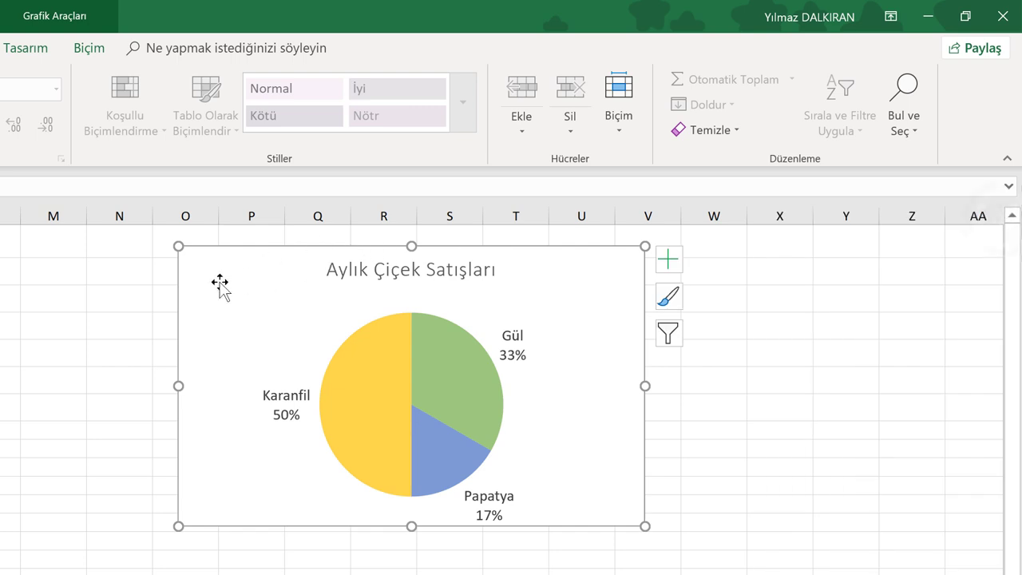
Move the chart to a new sheet named 'Aylık Çiçek Satışları' via Move Chart.
left_click(16, 48)
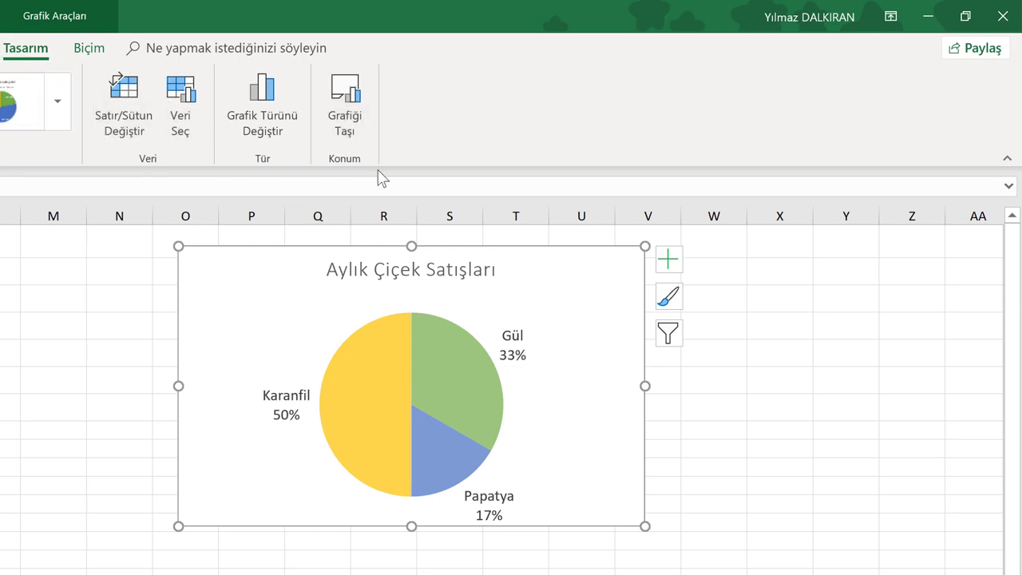
left_click(334, 113)
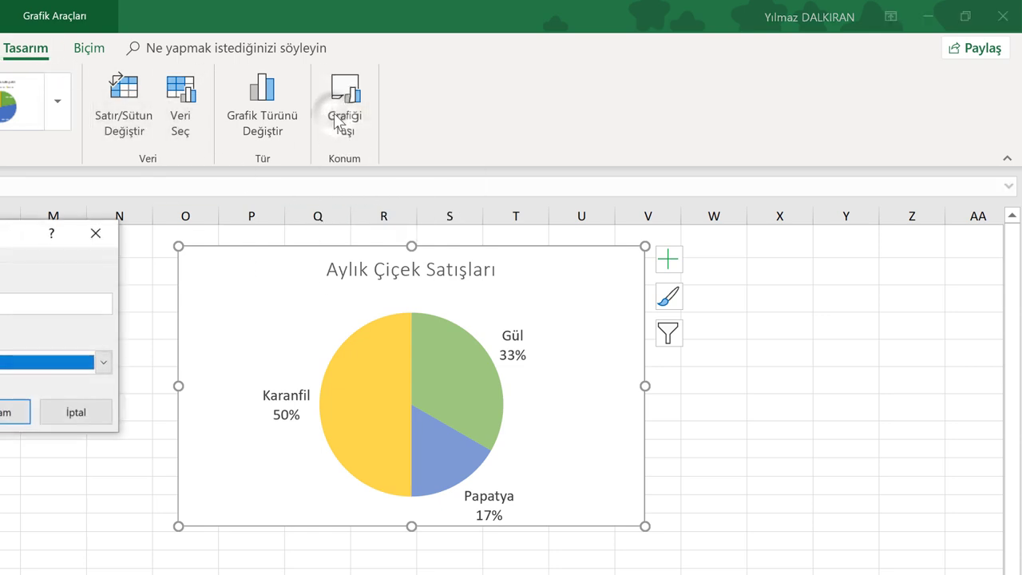
mouse_move(0, 240)
left_mouse_down()
mouse_move(432, 266)
mouse_move(458, 284)
left_mouse_up()
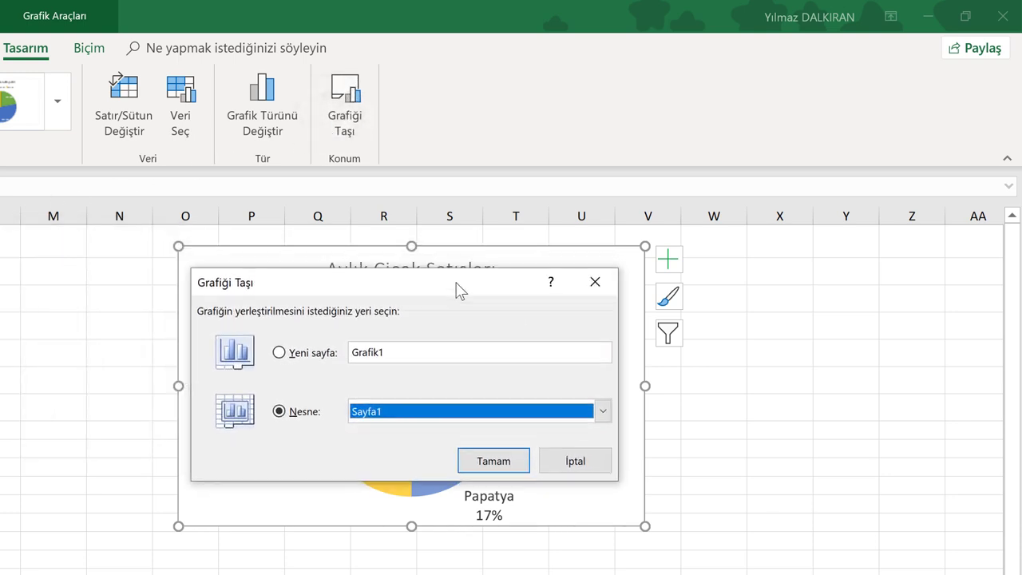
left_click(280, 353)
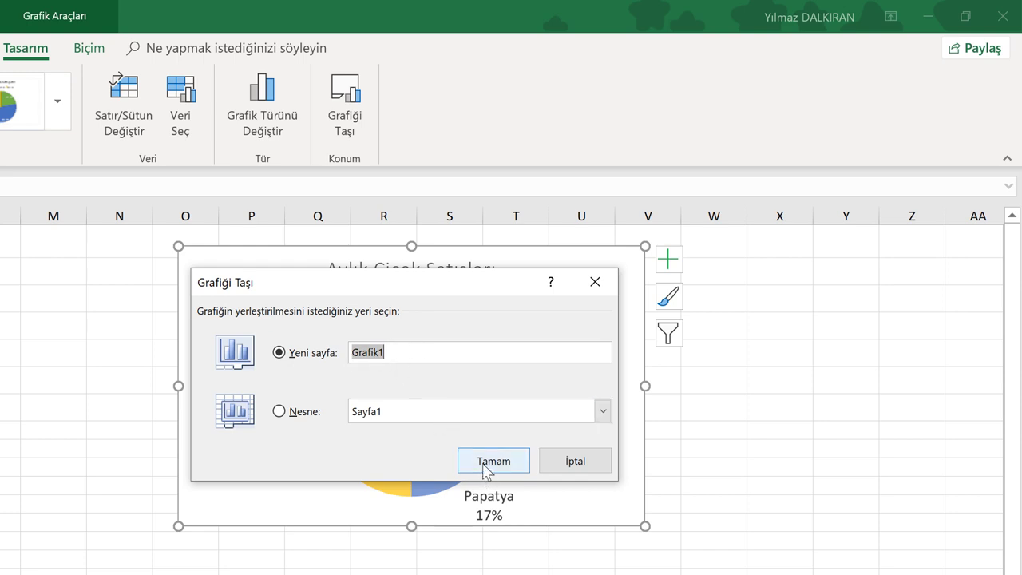
type("Aylık")
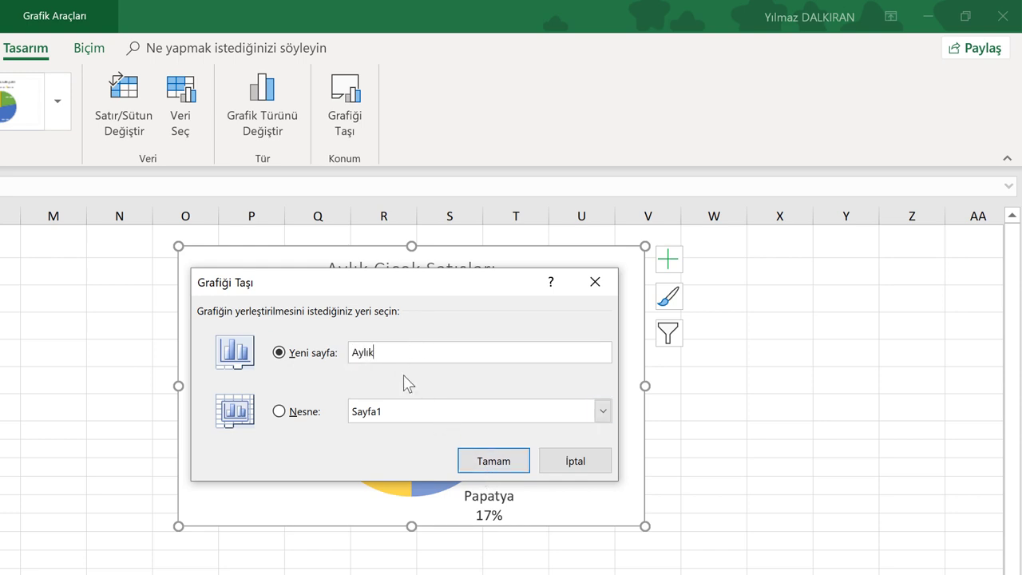
type(" Çiçek Satışları")
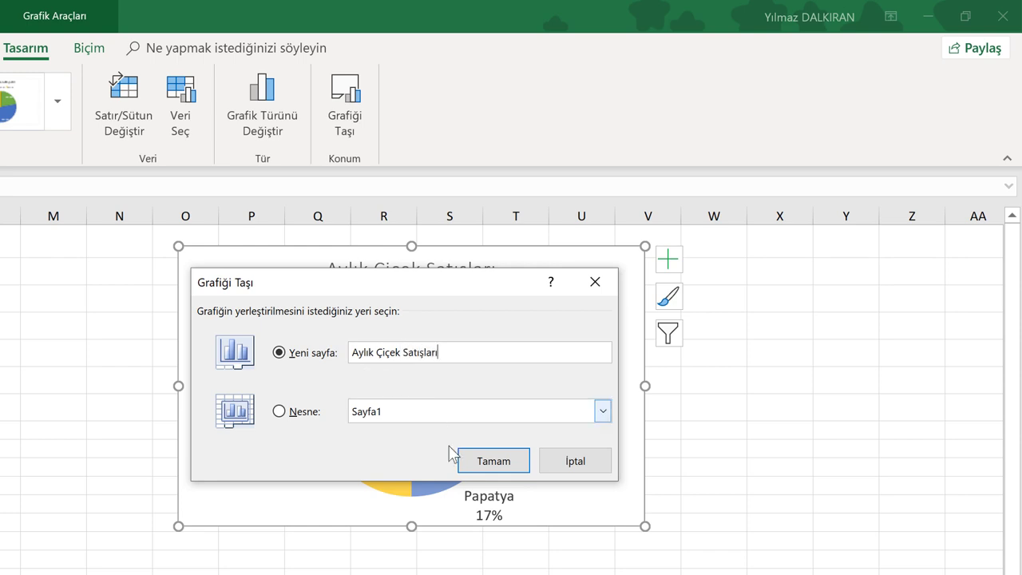
left_click(483, 466)
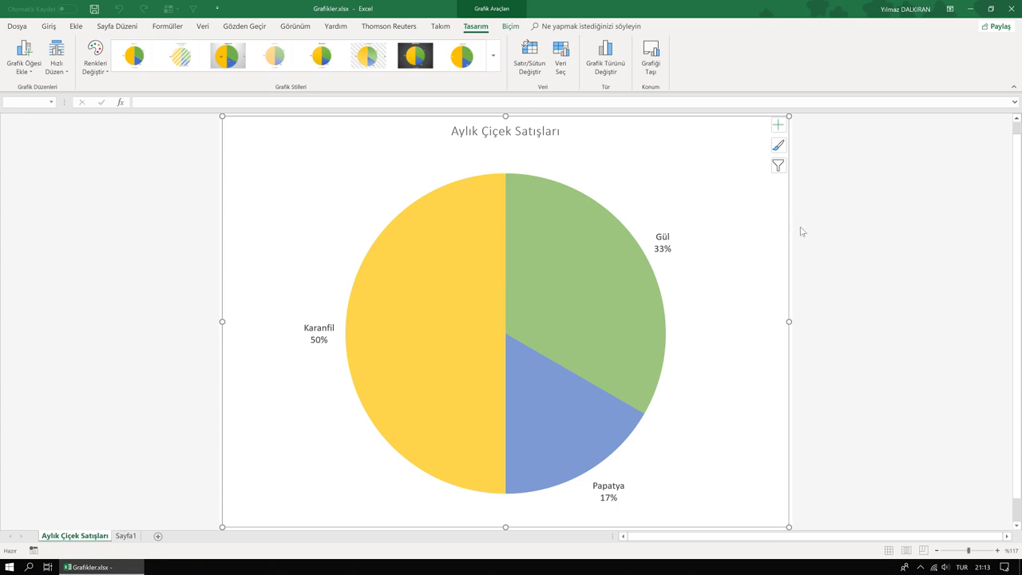
Deselect the chart to view the finished pie on its 'Aylık Çiçek Satışları' sheet.
left_click(827, 222)
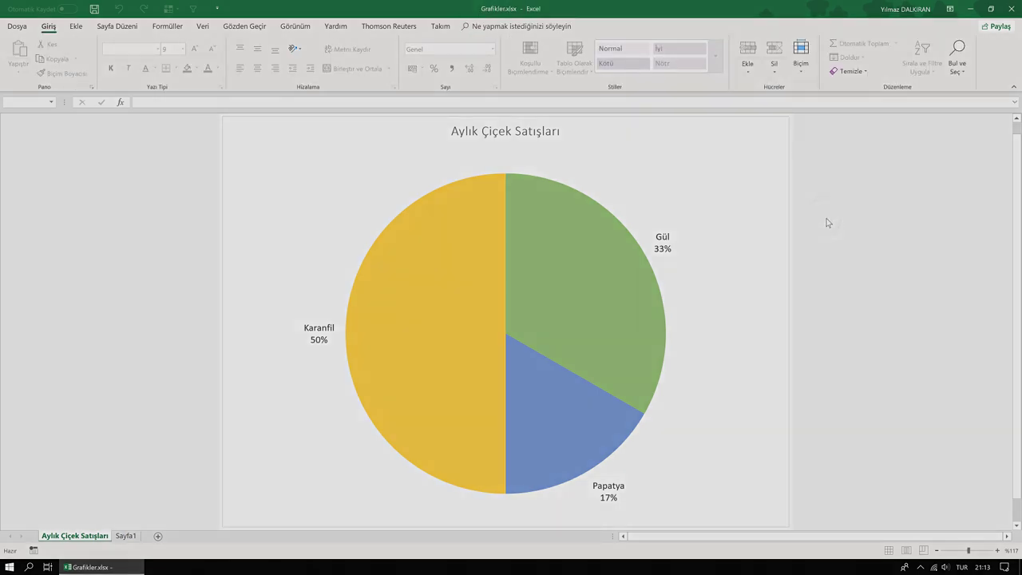